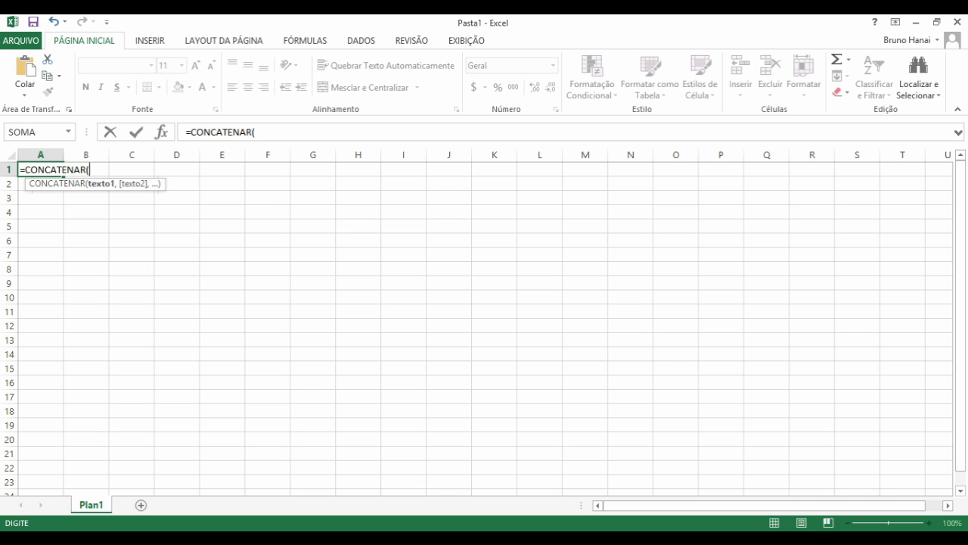
- Discard the unfinished =CONCATENAR( entry in A1 and return to cell A1
key(Escape)
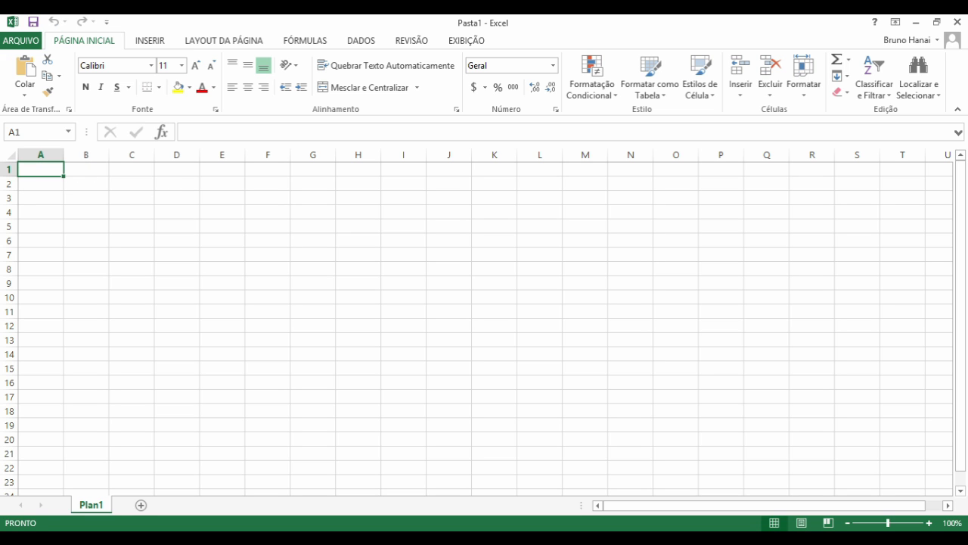
key(Right)
key(Right)
key(Right)
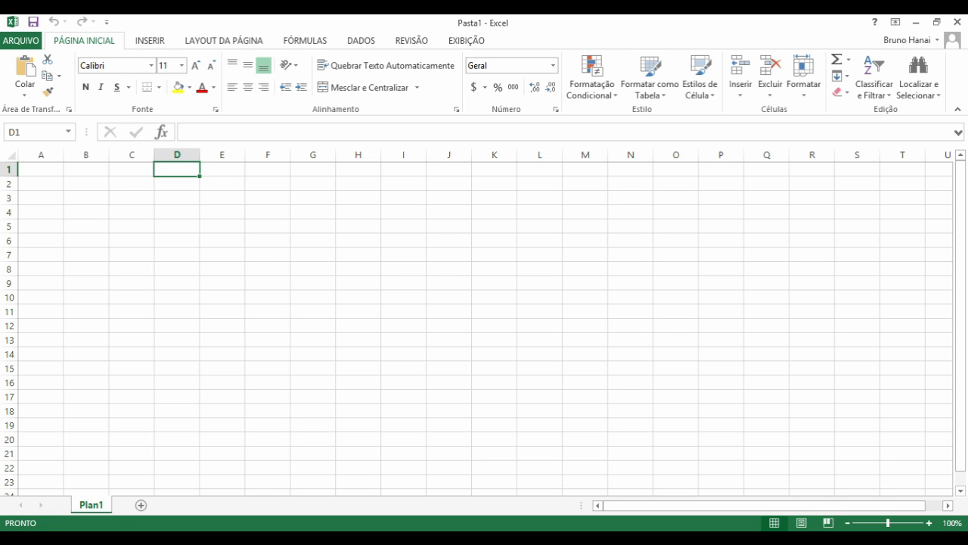
key(Left)
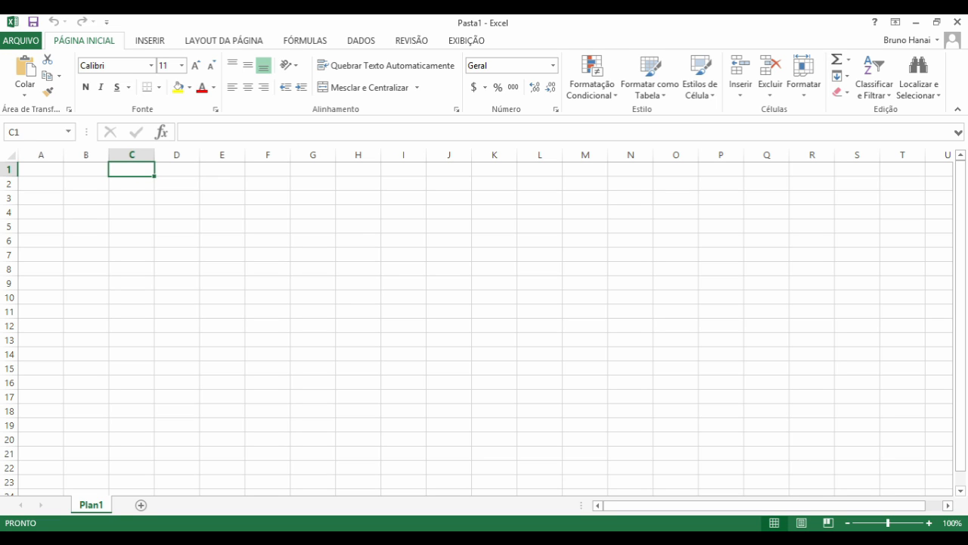
key(Left)
key(Left)
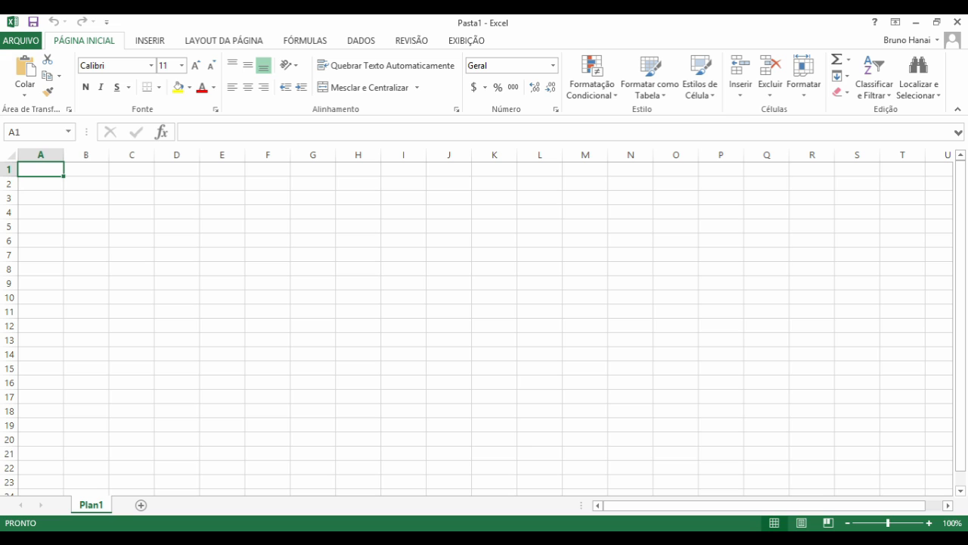
- Enter the headers Time1 and Time2 in A1 and B1
text(Time)
key(Right)
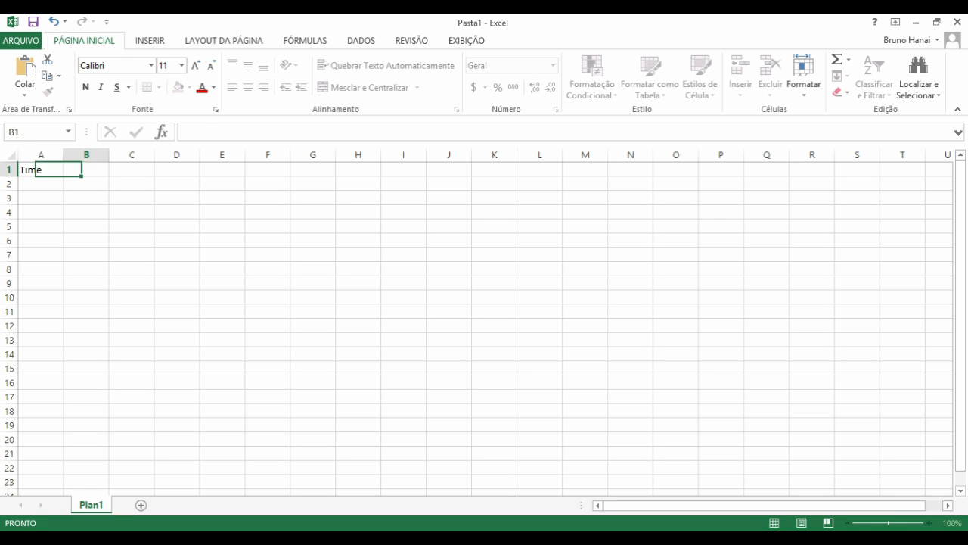
key(Left)
key(F2)
text(1)
key(Tab)
text(Time2)
key(Tab)
key(Left)
- Enter Brasil and Argentina in A2:B2 and widen columns A through D
key(Down)
key(Left)
text(Brasil)
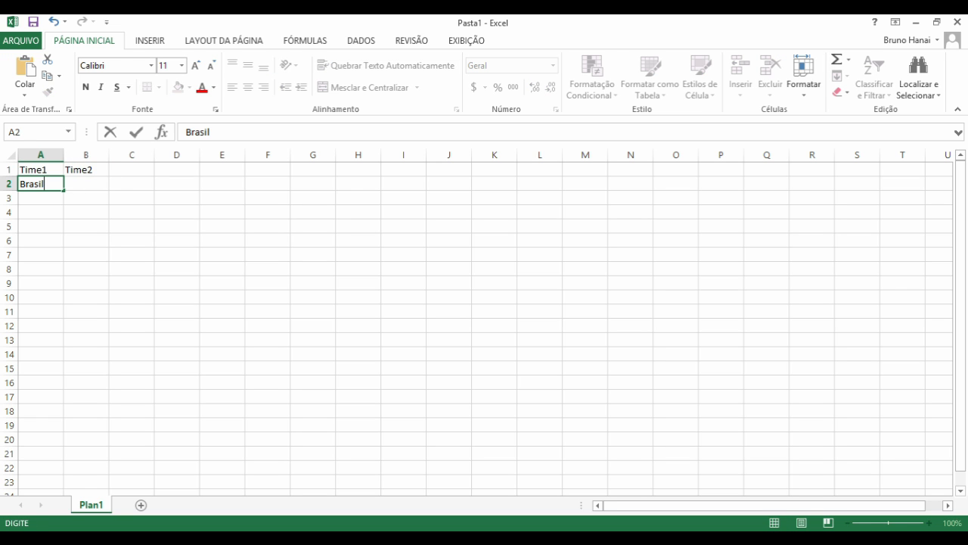
key(Tab)
text(A)
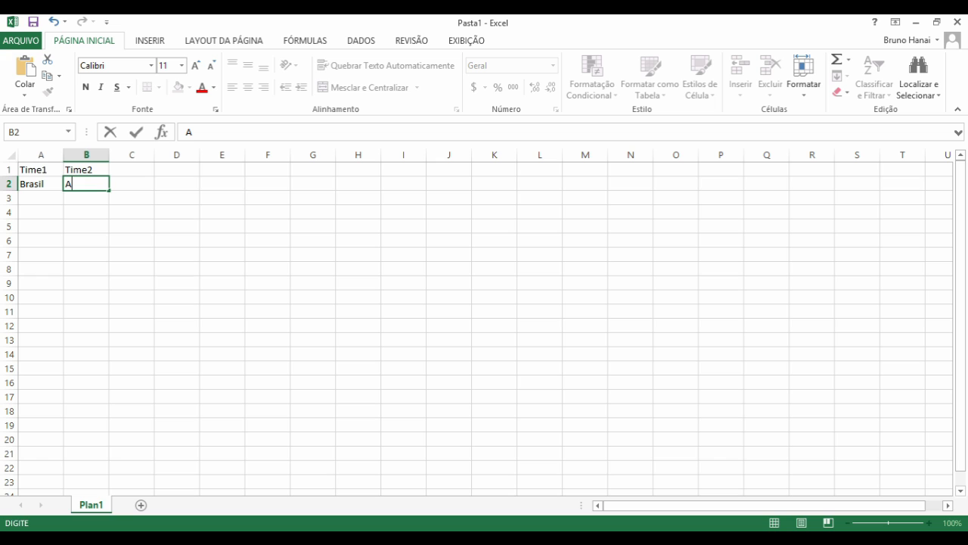
text(rgentina)
key(Return)
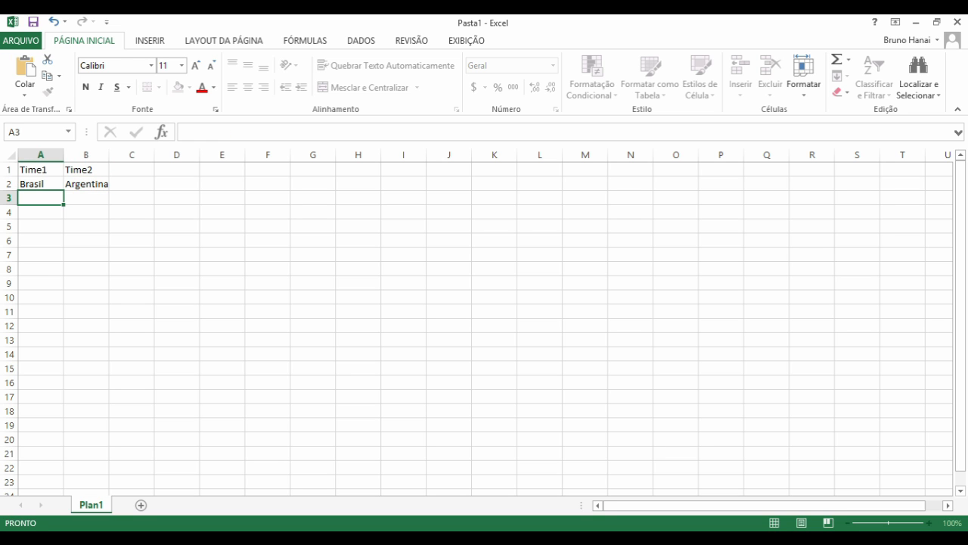
drag(41, 154, 277, 154)
click(114, 184)
click(49, 184)
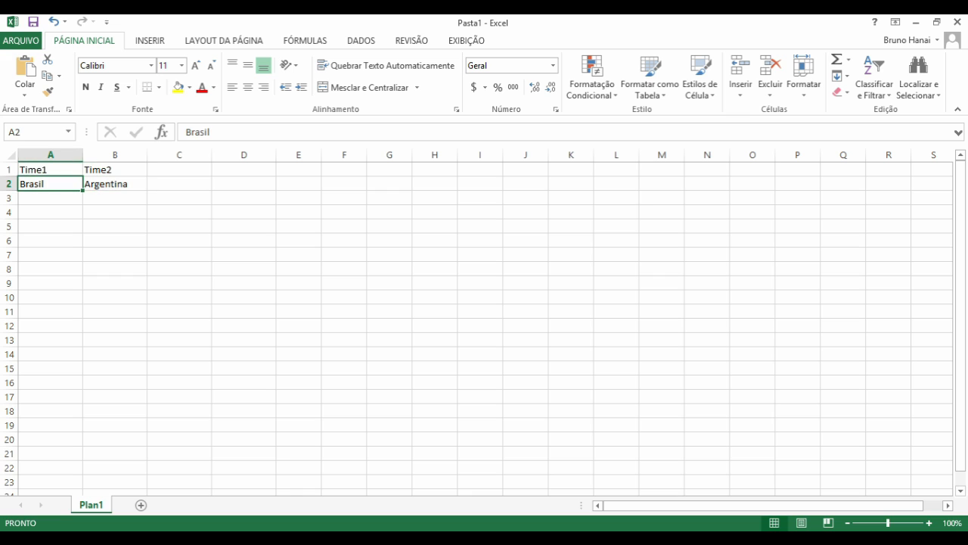
- Add the headers Placar1 and Placar2 in C1 and D1
click(179, 170)
text(Placar1)
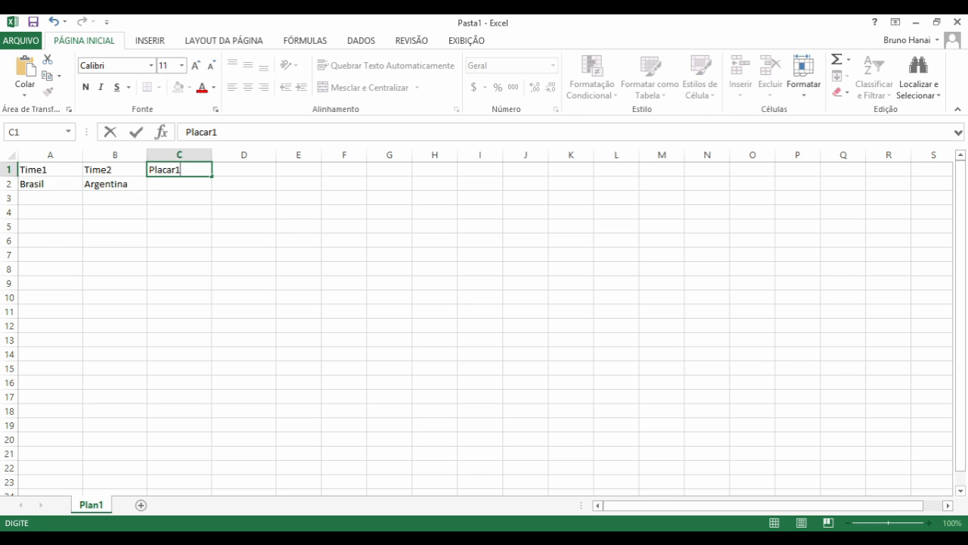
key(Tab)
text(Placar2)
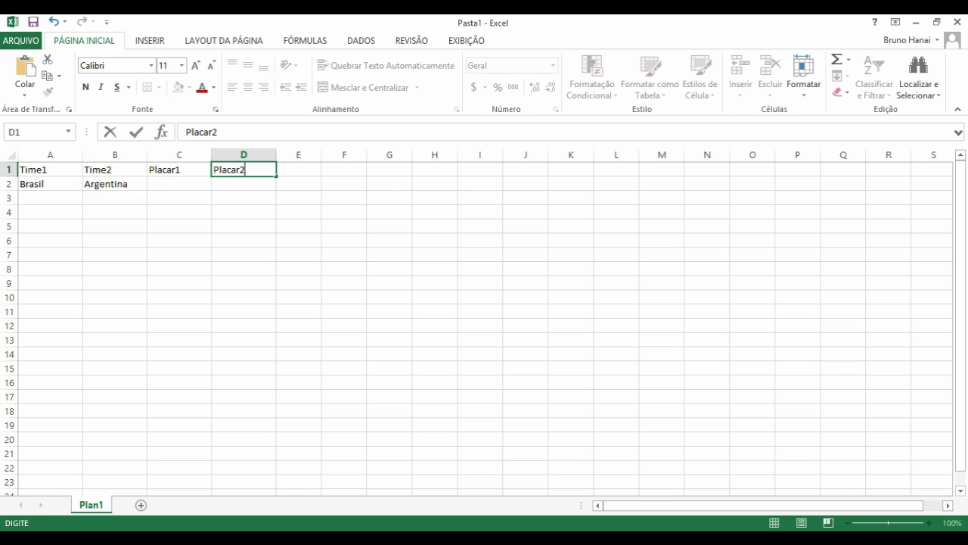
key(Return)
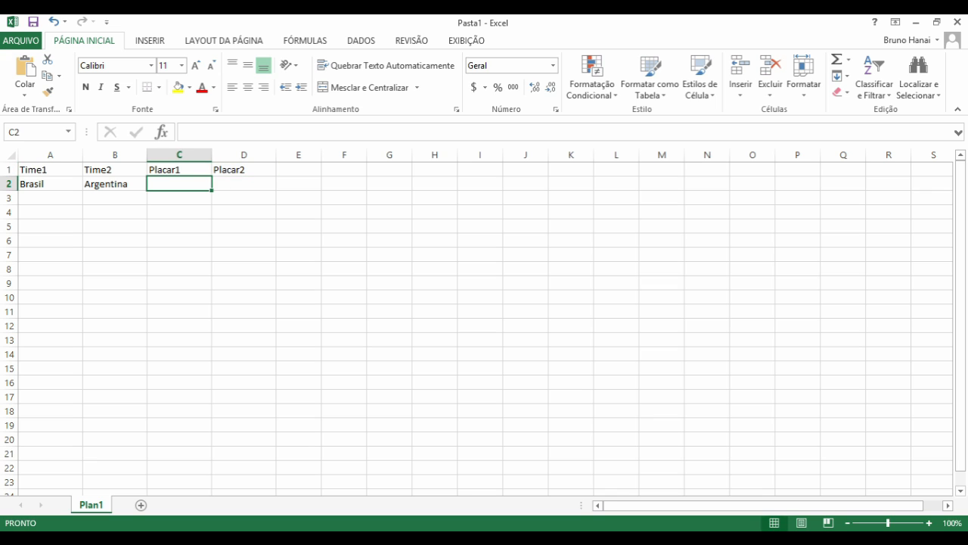
- Enter the scores 1 and 1 in C2 and D2
key(Down)
key(Left)
key(Left)
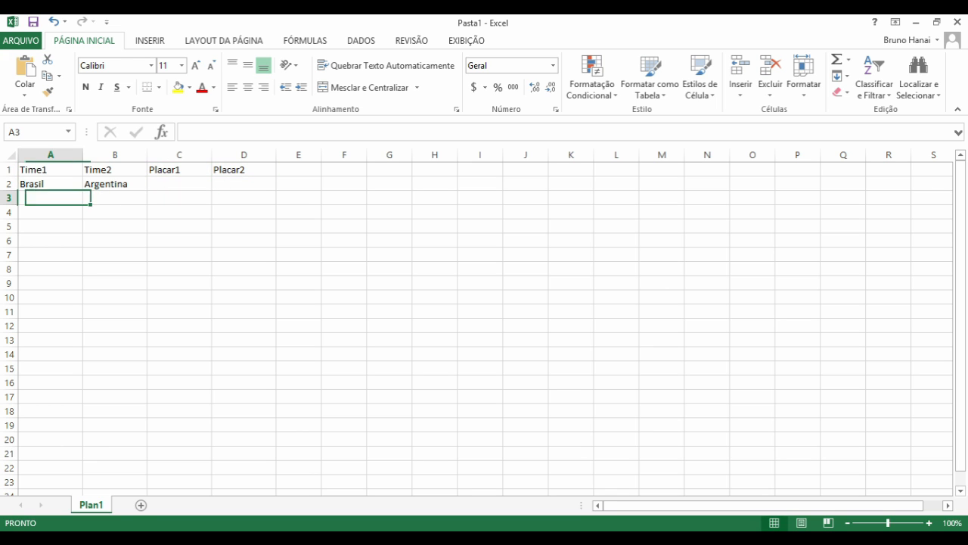
key(Up)
key(Right)
key(Right)
text(1)
key(Tab)
key(Left)
key(Right)
text(1)
key(Tab)
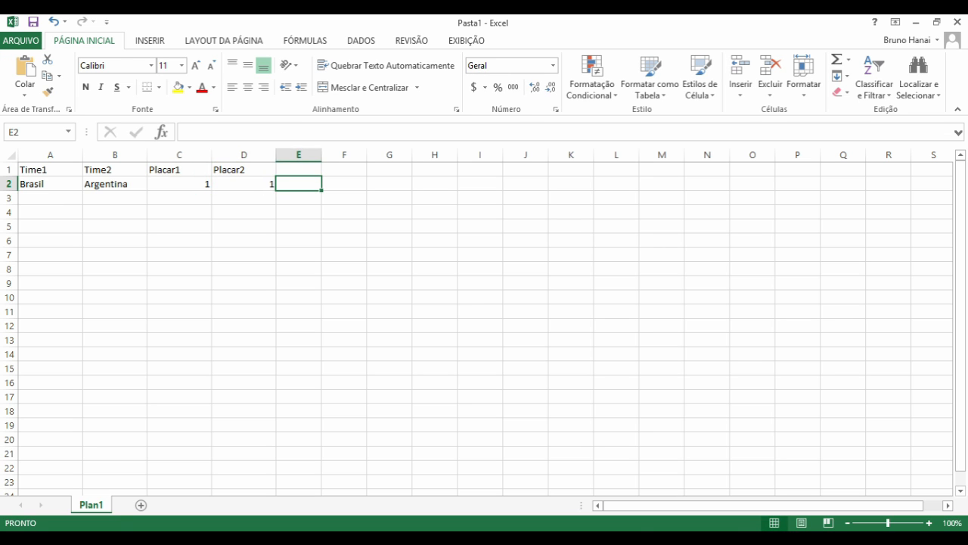
- Centre-align the contents of columns A through D
drag(244, 155, 243, 184)
click(248, 87)
click(244, 198)
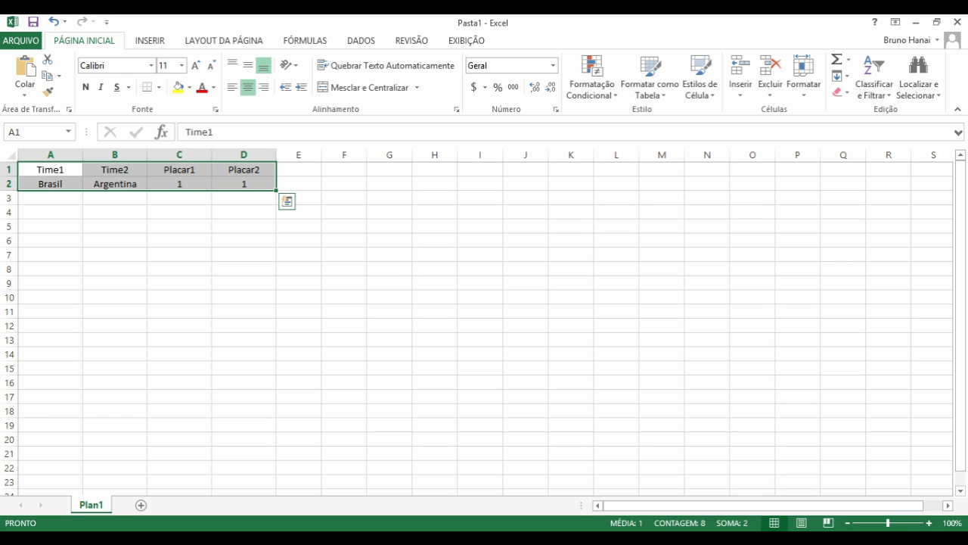
click(115, 212)
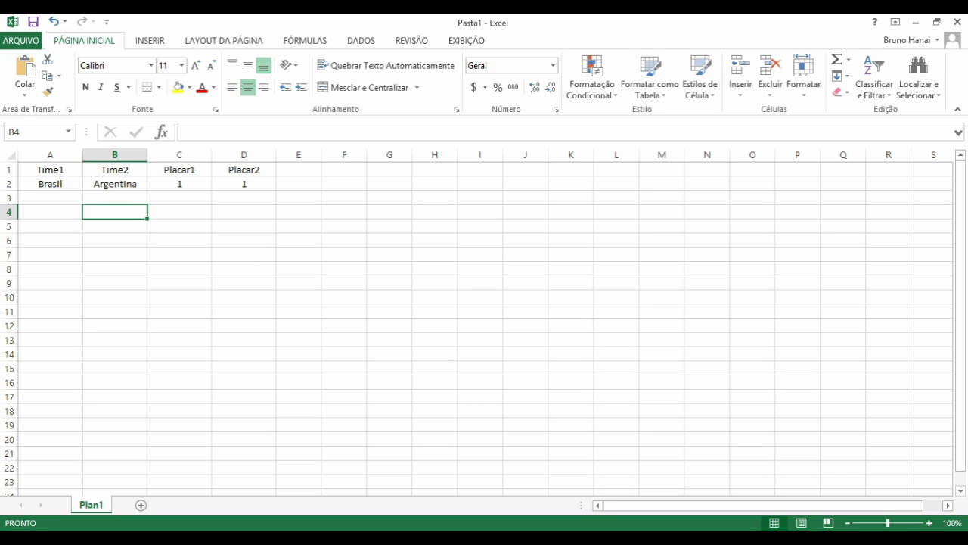
- Select columns A, C, B and D in turn, then clear the selection
click(51, 155)
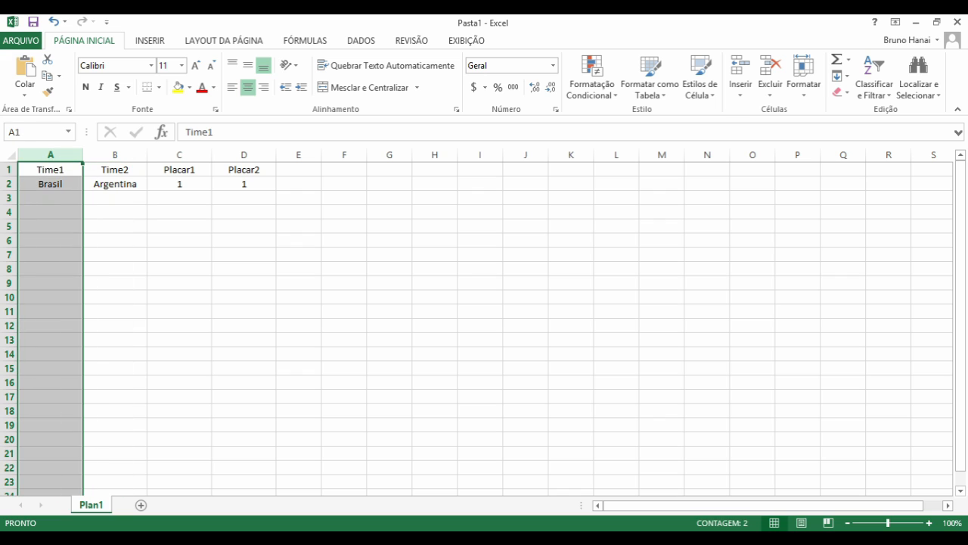
click(179, 155)
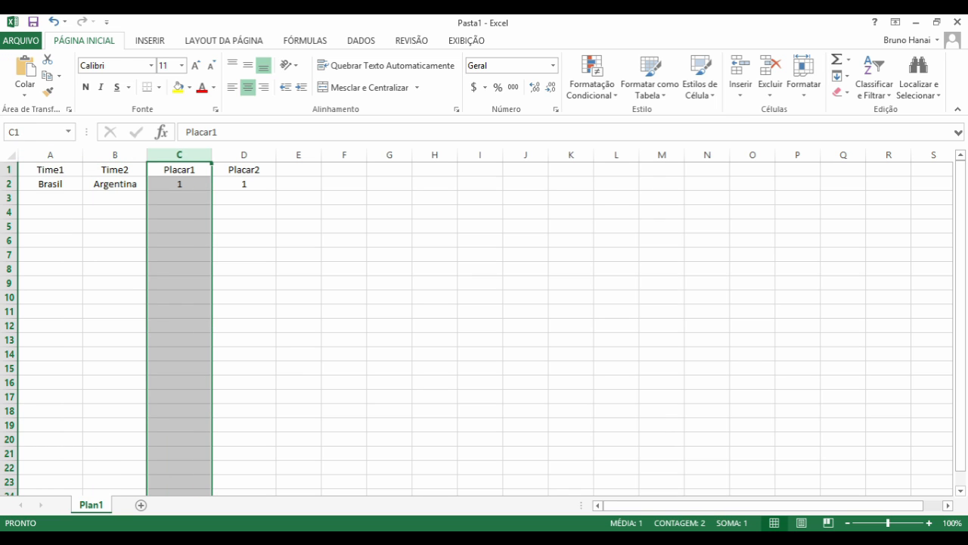
click(115, 155)
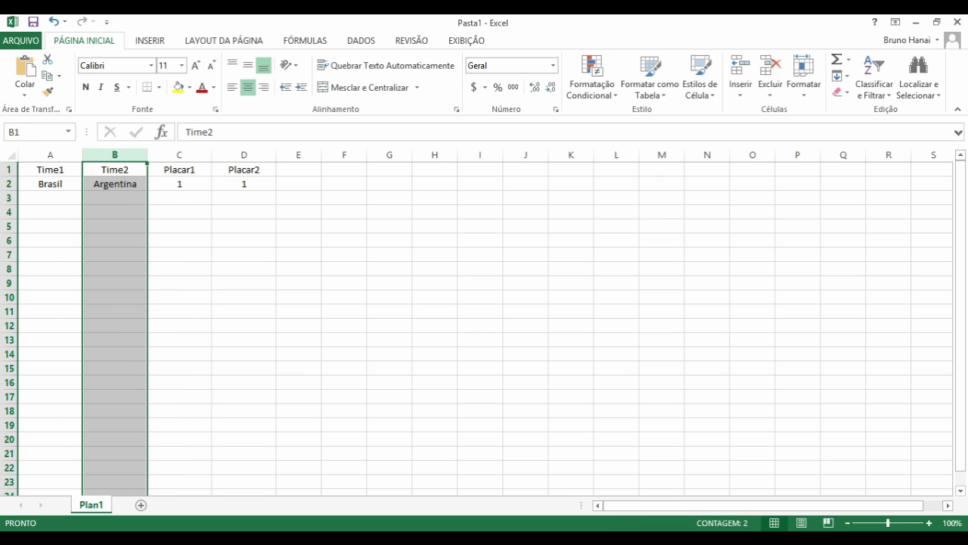
click(243, 155)
click(179, 254)
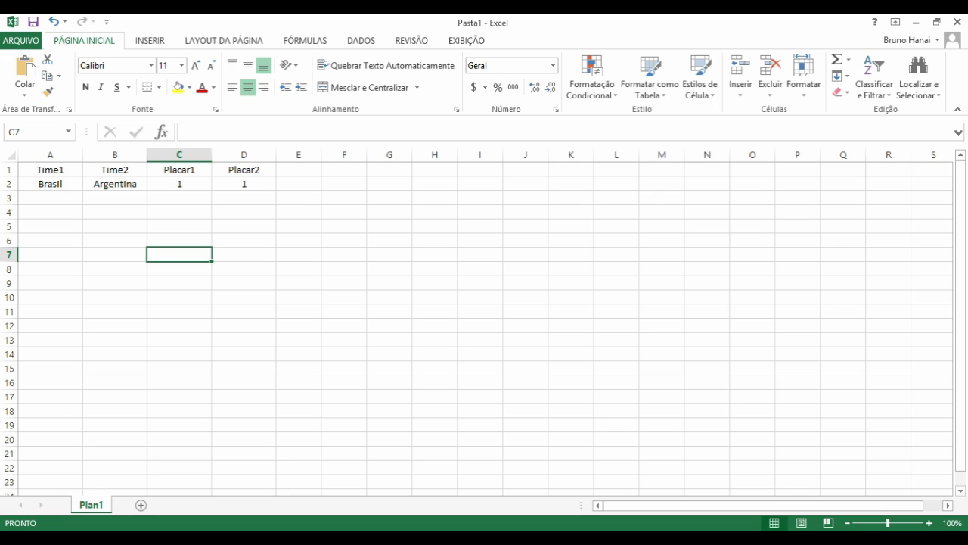
- Add the header Resultado in F1 and widen column F
click(344, 170)
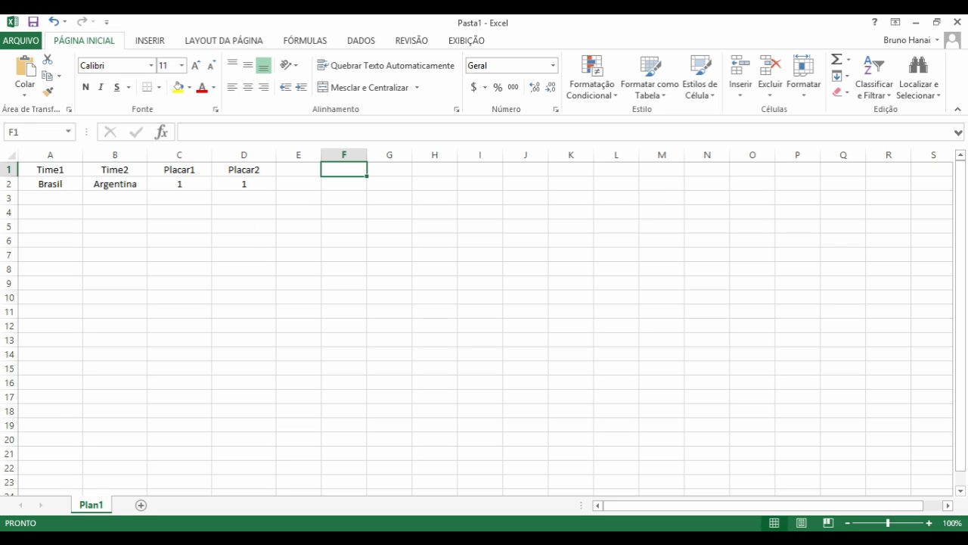
text(Resultado)
key(Return)
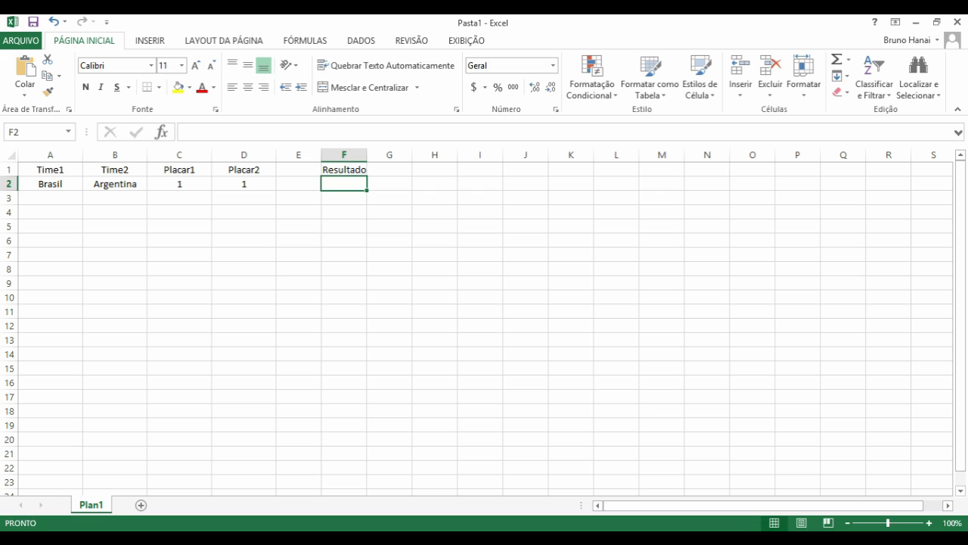
drag(366, 155, 579, 155)
- Enter 'Time1 Placar1 x Placar2 Time2' in F2 and fill it down into F3
click(450, 213)
click(451, 184)
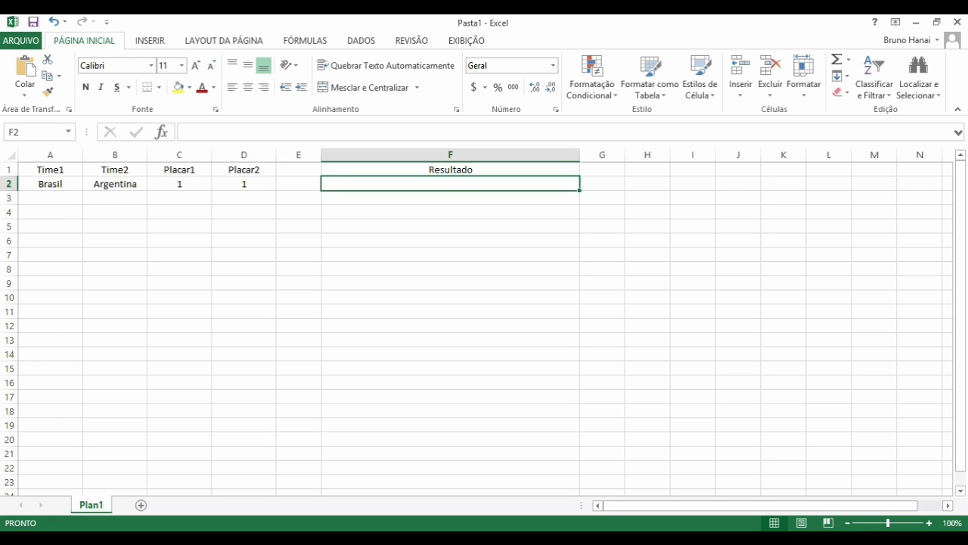
text(Time1 Placar1)
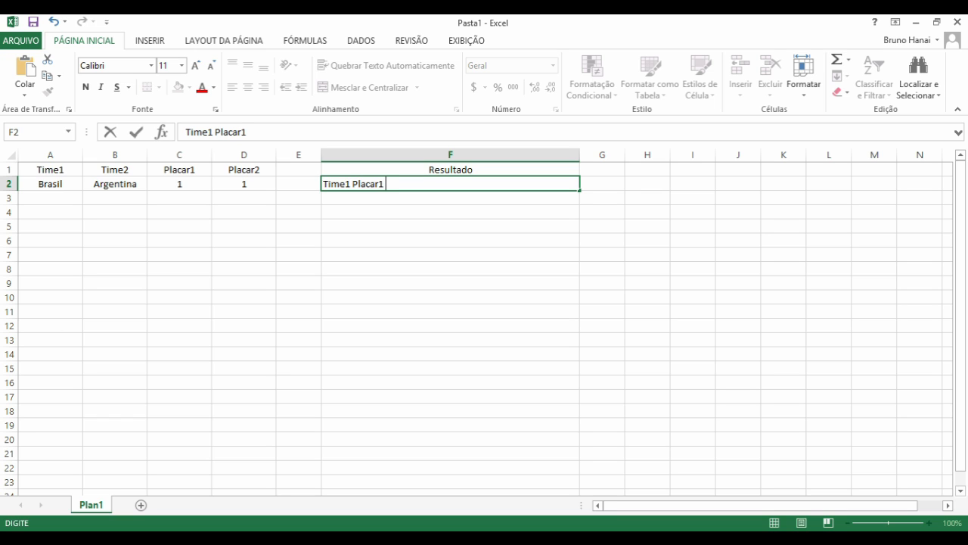
text( x Placar2 T)
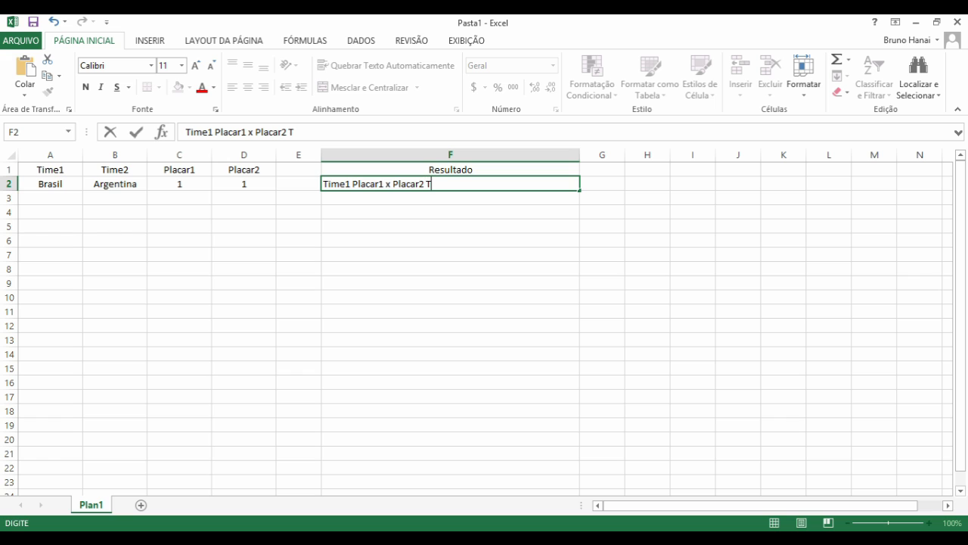
text(ime2)
key(Return)
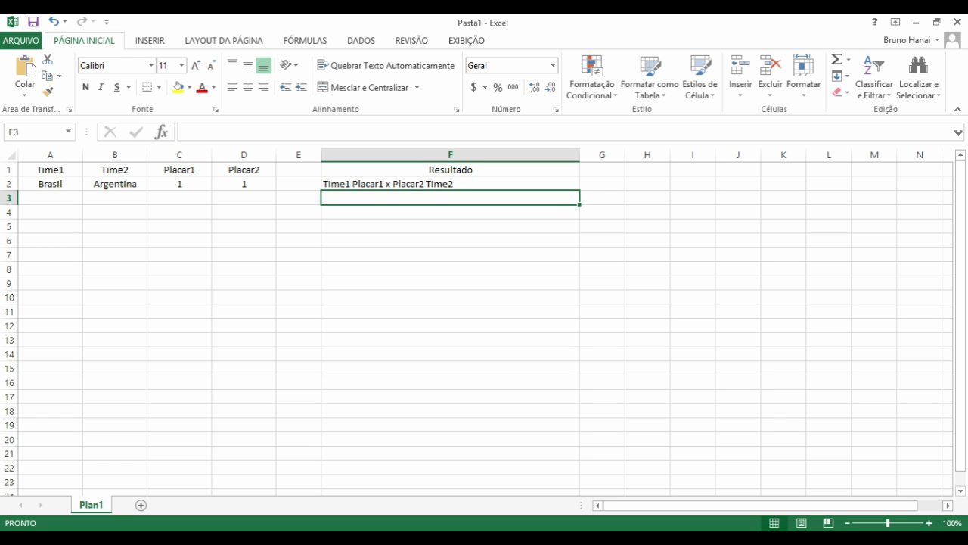
key(ctrl+d)
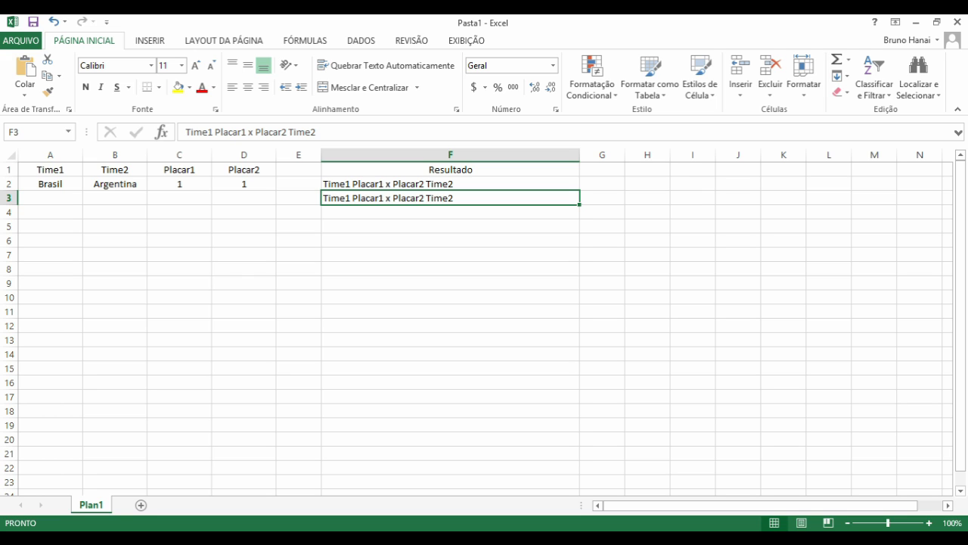
- Try copying F2's template into F3 by copy-paste and fill down, clearing F3 each time
key(Delete)
click(450, 184)
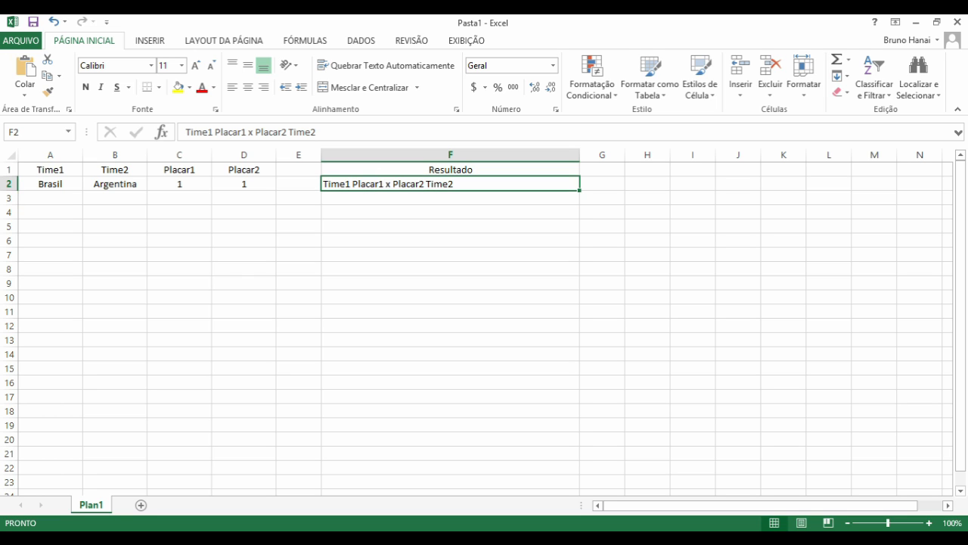
click(450, 199)
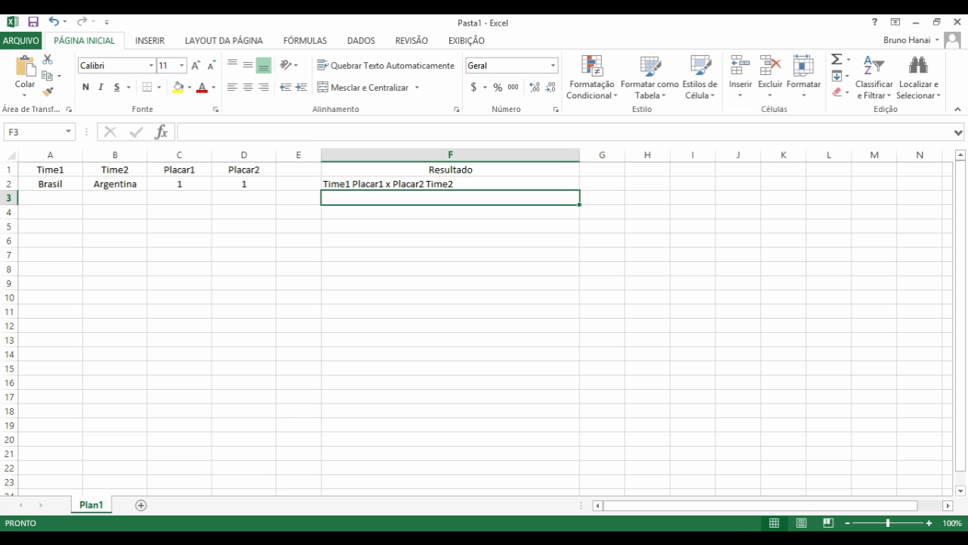
click(450, 184)
key(ctrl+c)
click(450, 198)
key(ctrl+v)
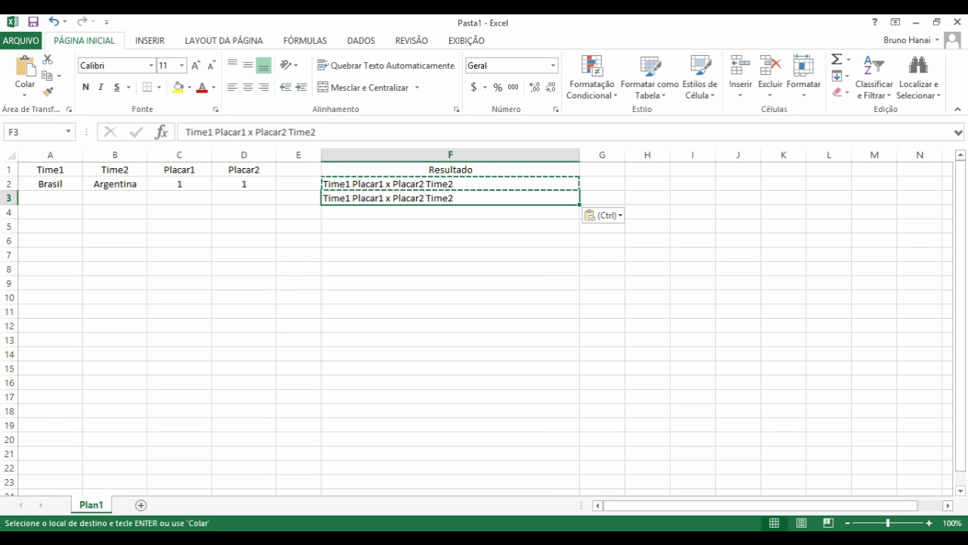
key(ctrl)
key(Escape)
key(Delete)
key(Up)
key(Down)
key(ctrl+d)
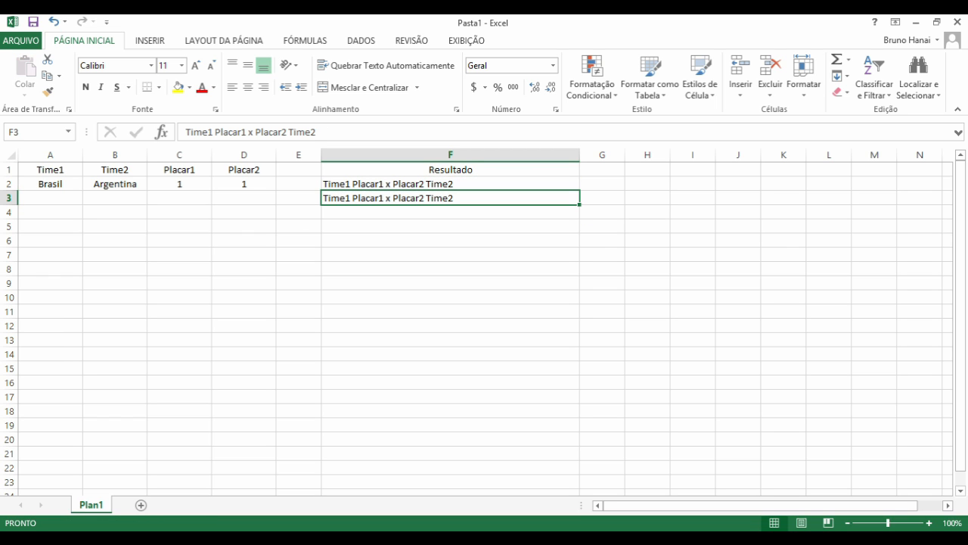
key(Delete)
- Centre-align column F and refill F3 with the template from F2
key(ctrl+space)
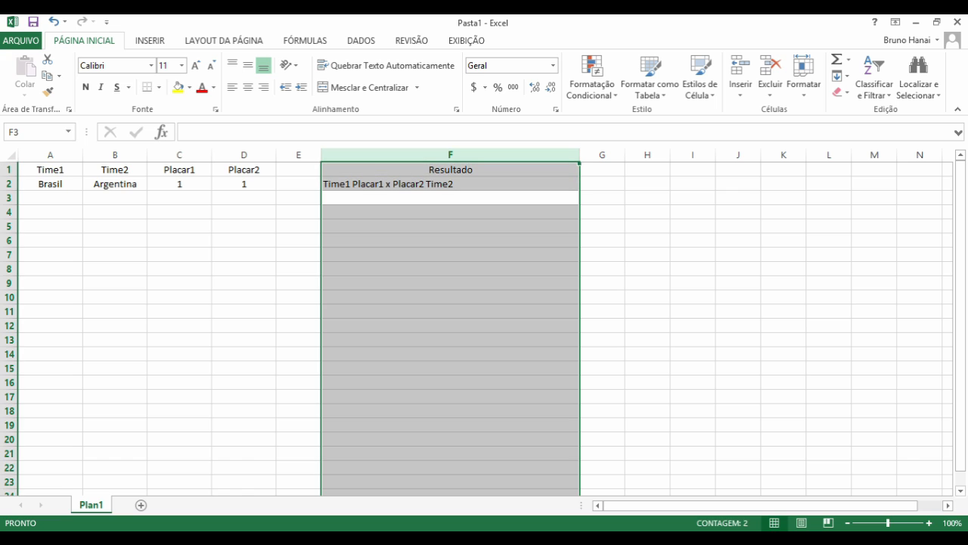
click(248, 87)
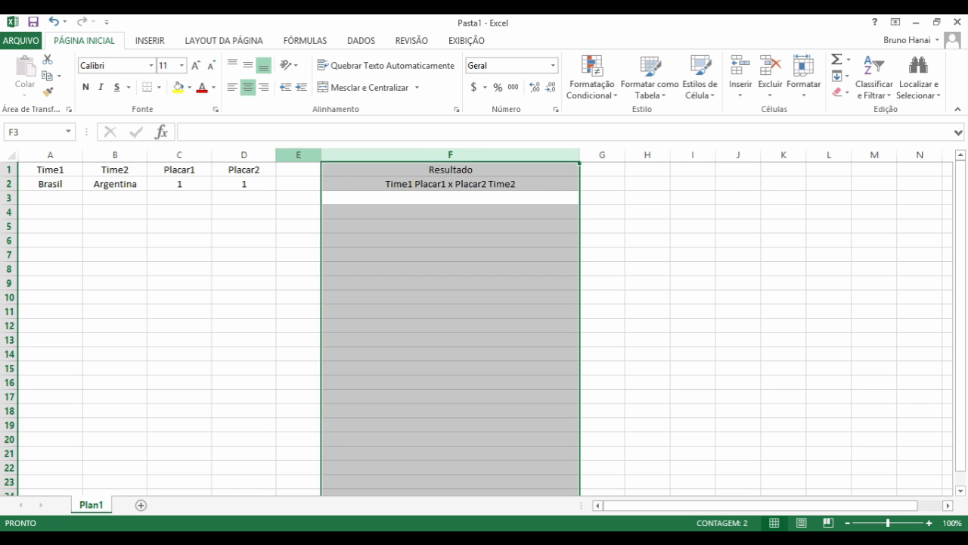
click(450, 197)
key(ctrl+d)
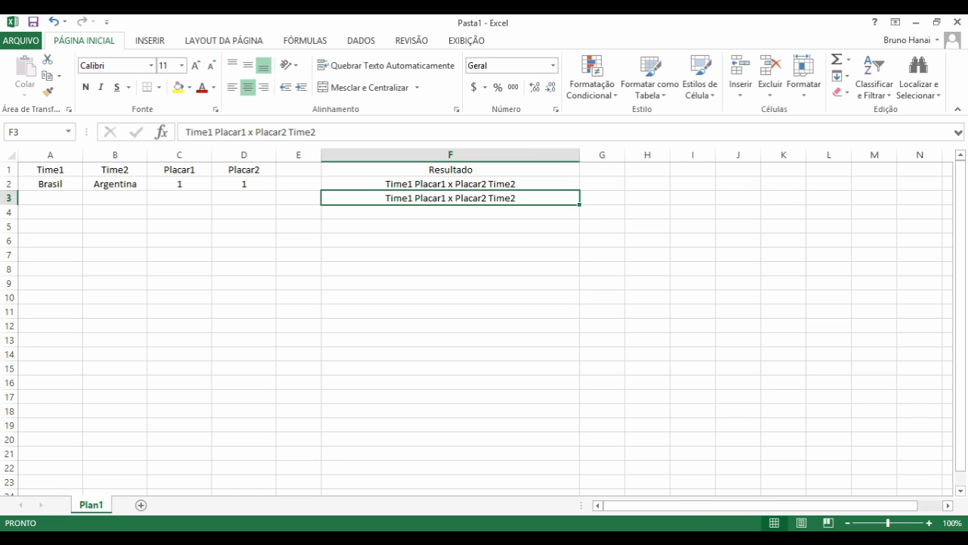
- Clear F2 and start a new formula there with =con
key(Up)
key(Delete)
key(Left)
key(Right)
text(=)
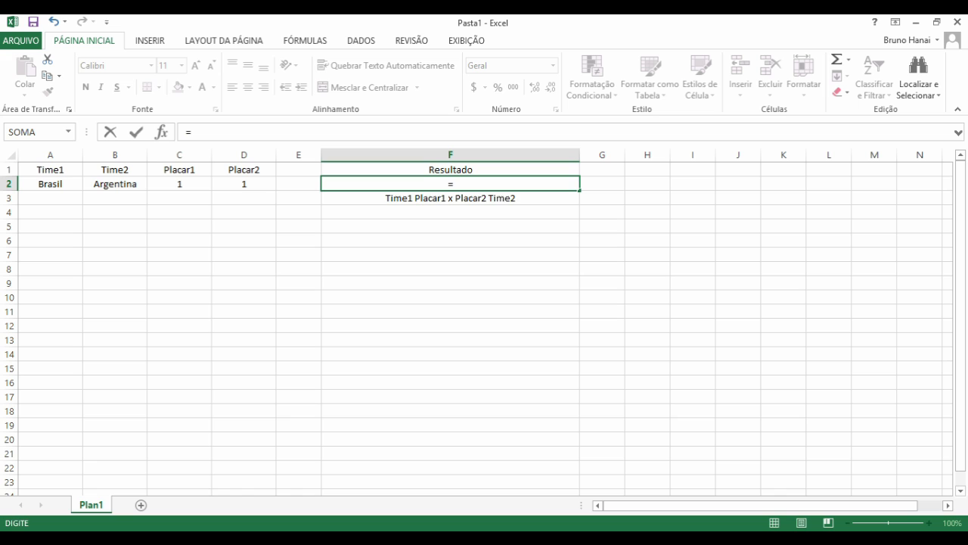
text(con)
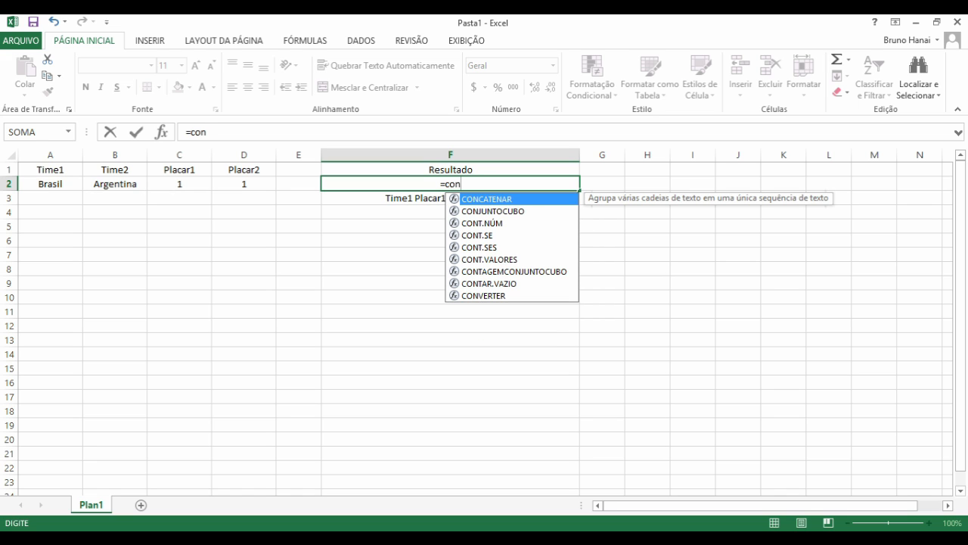
- Build =CONCATENAR(A2,C2) in F2 to join the team name and its score
key(Tab)
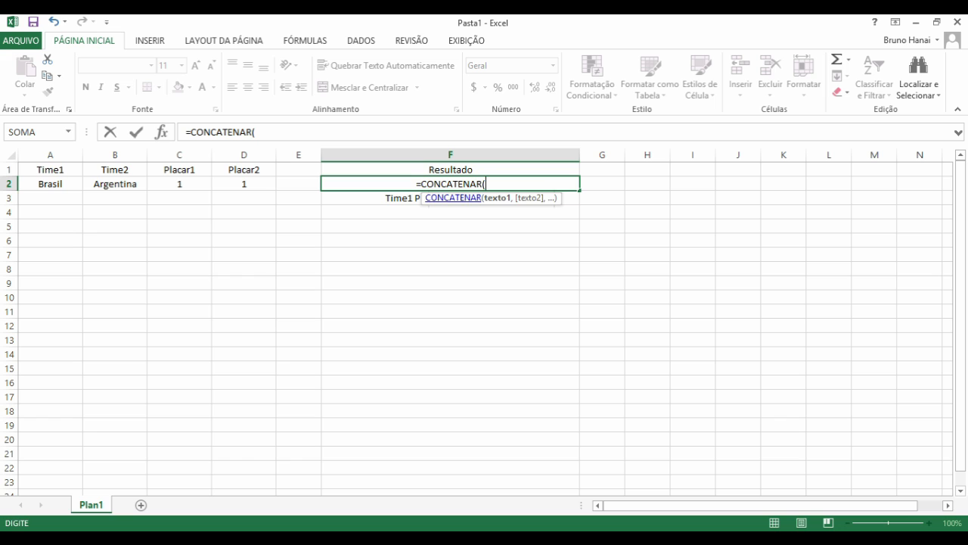
click(50, 184)
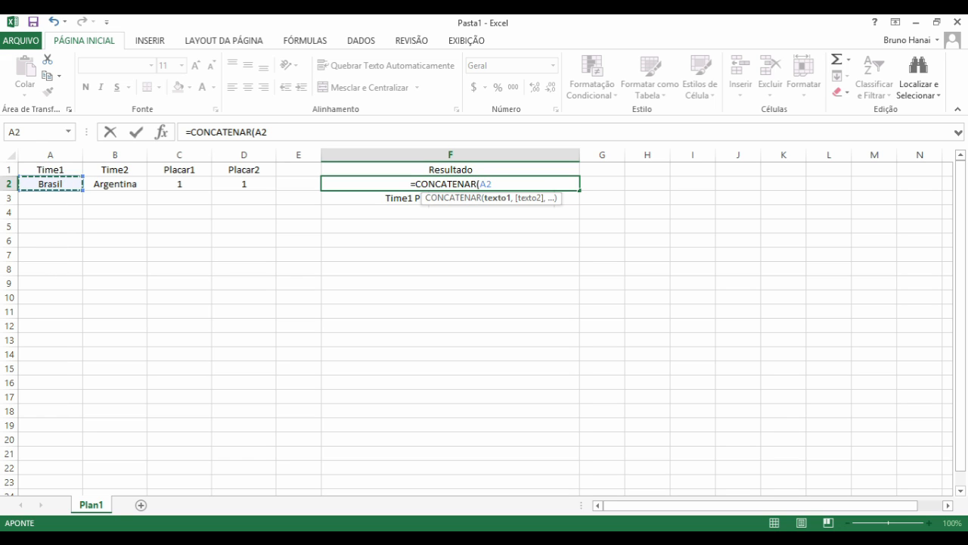
text(,)
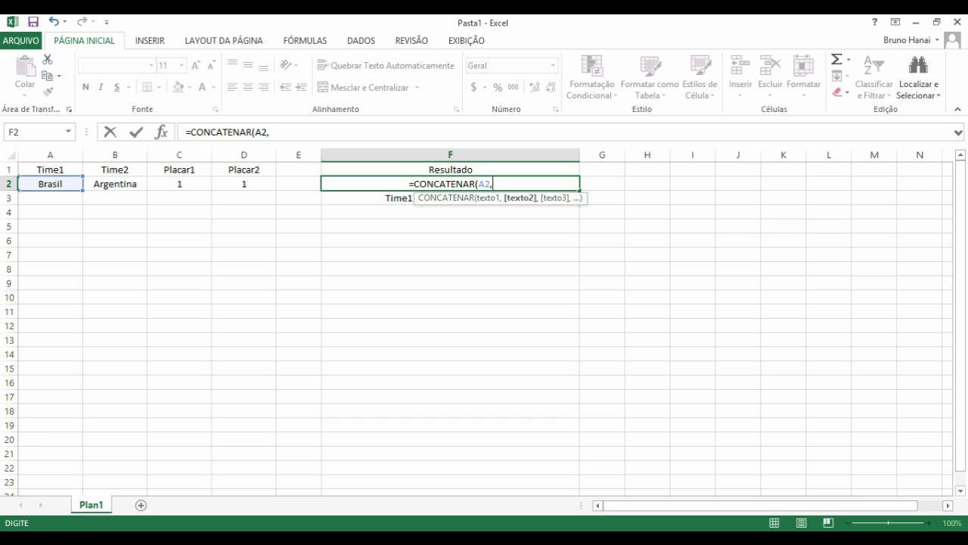
click(179, 184)
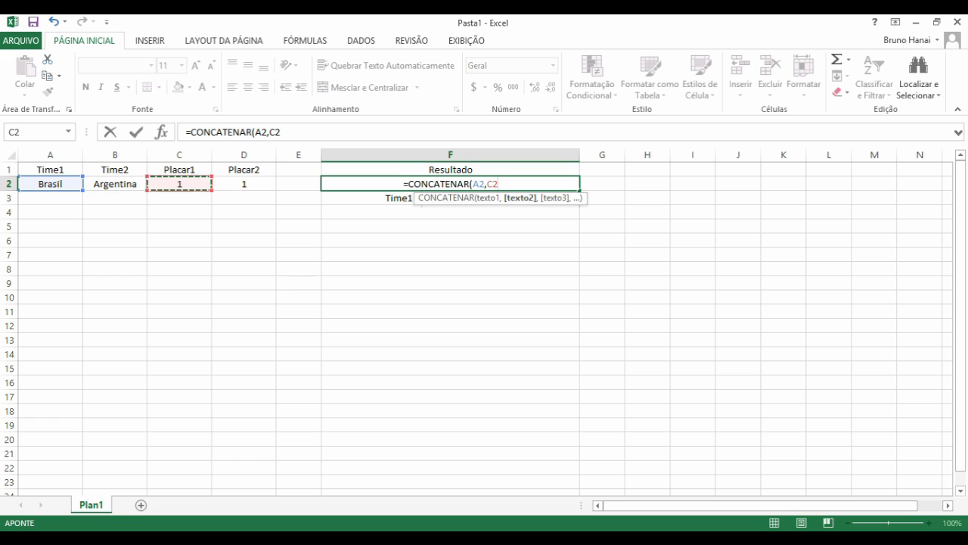
text())
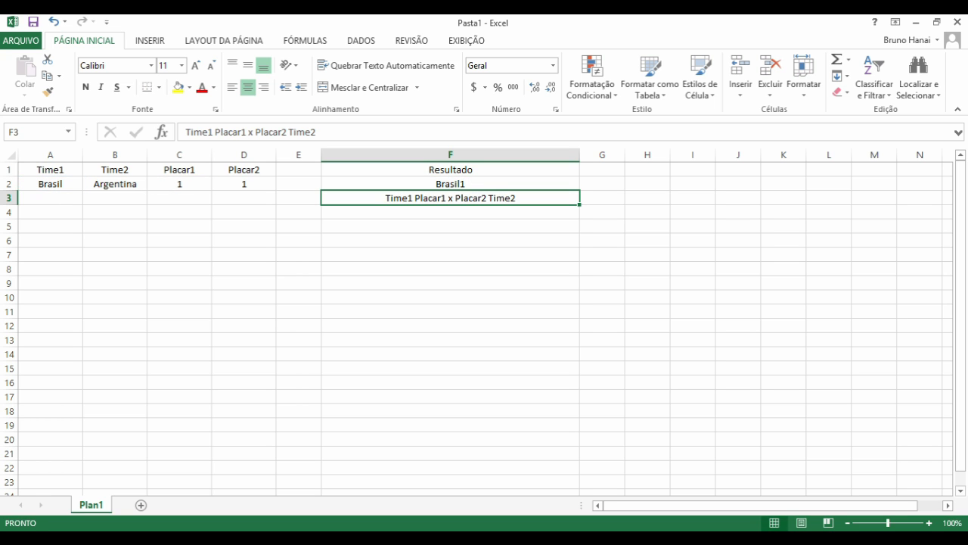
- Check F2's formula against its source cells A2 and C2, then select F3
click(450, 184)
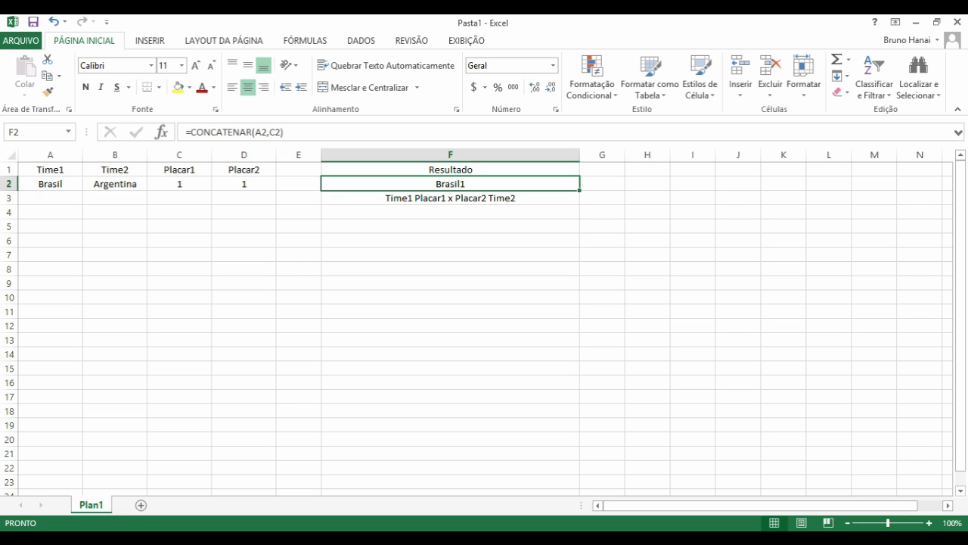
click(49, 184)
click(179, 184)
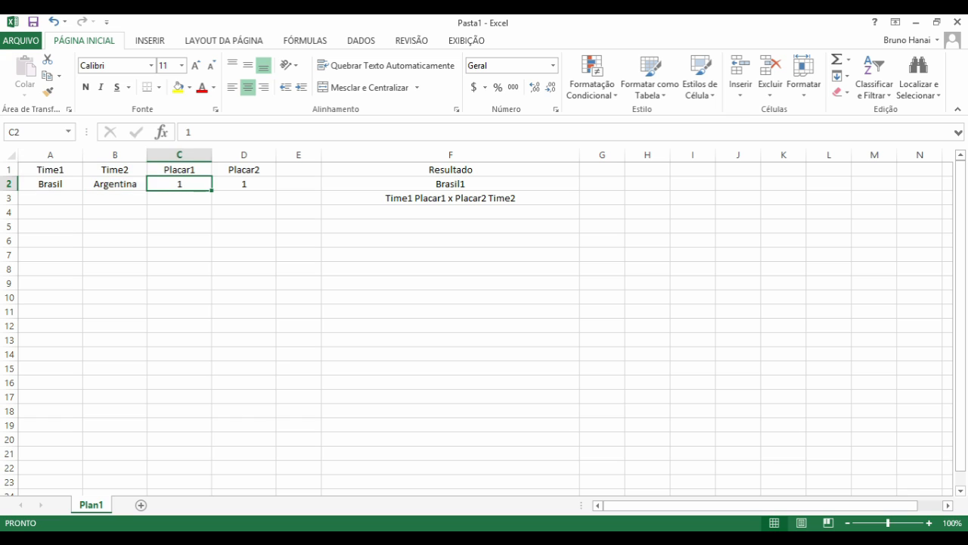
click(450, 199)
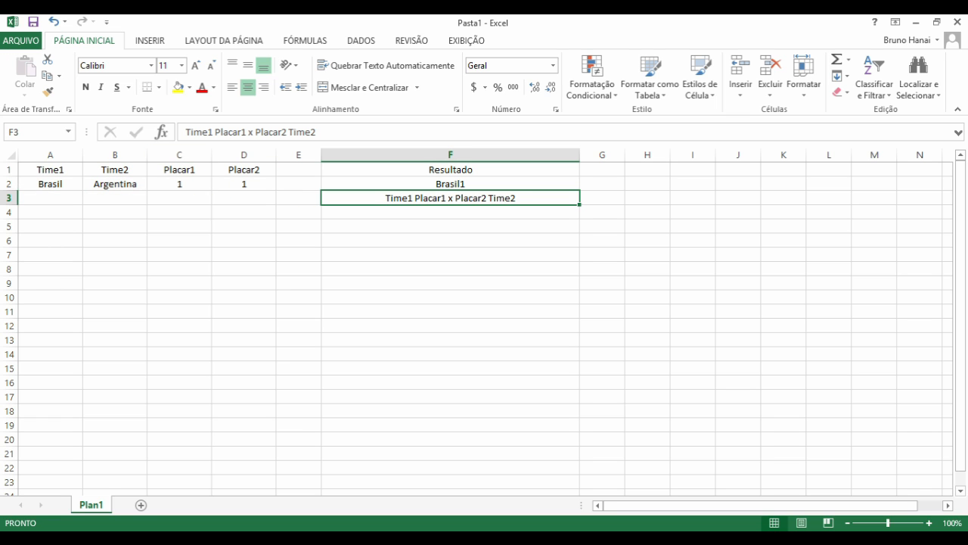
- Wrap Time1, Placar1, Placar2 and Time2 in F3's template in square brackets
click(186, 132)
text([)
key(Right)
key(Right)
key(Right)
key(Right)
key(Right)
text(])
key(Right)
text([)
key(Right)
key(Right)
key(Right)
key(Right)
key(Right)
key(Right)
key(Right)
text(])
key(Right)
key(Right)
key(Right)
text([)
key(Right)
key(Right)
key(Right)
key(Right)
key(Right)
key(Right)
key(Right)
text(])
key(Right)
text([)
key(Right)
key(Right)
key(Right)
key(Right)
key(Right)
text(])
key(Return)
- Review the F2 formula and F3 template, then reopen F2's formula for editing
key(Up)
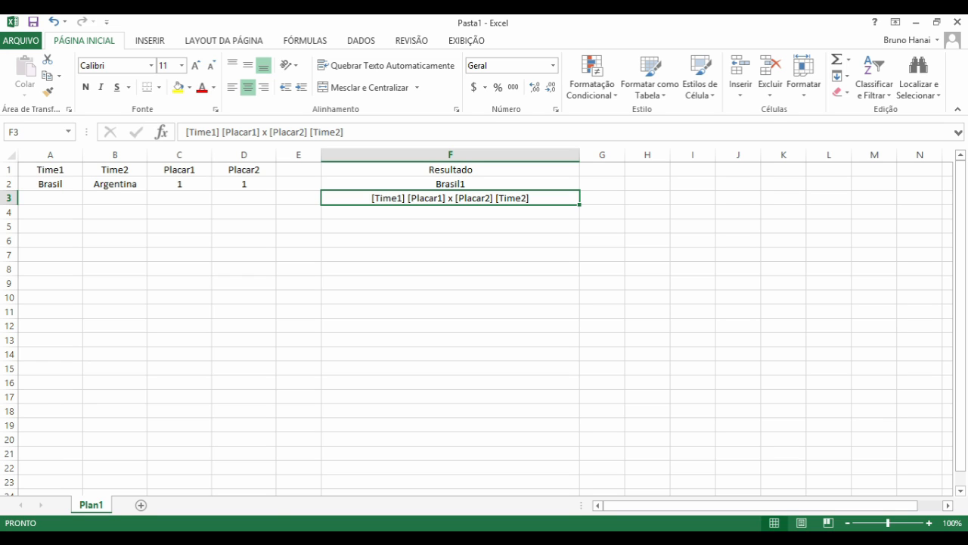
key(Up)
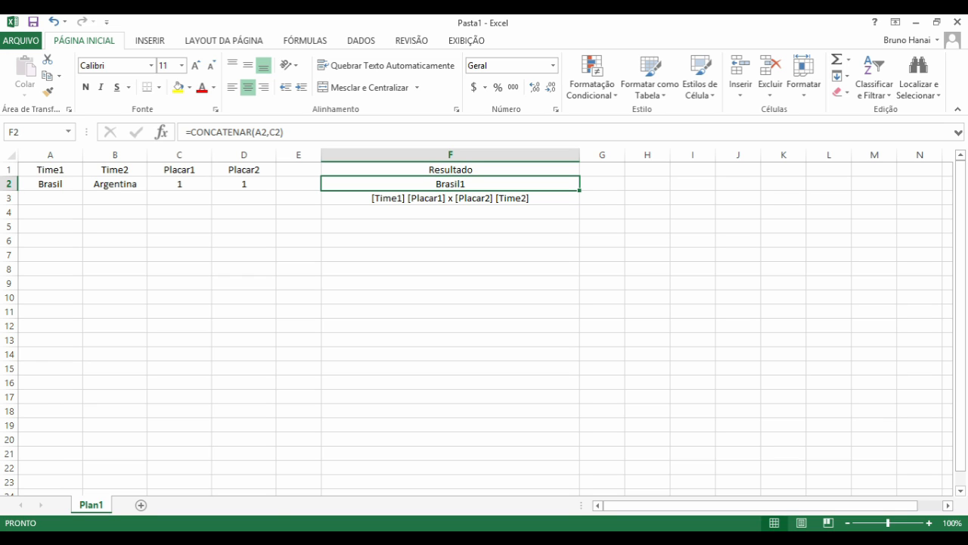
key(Down)
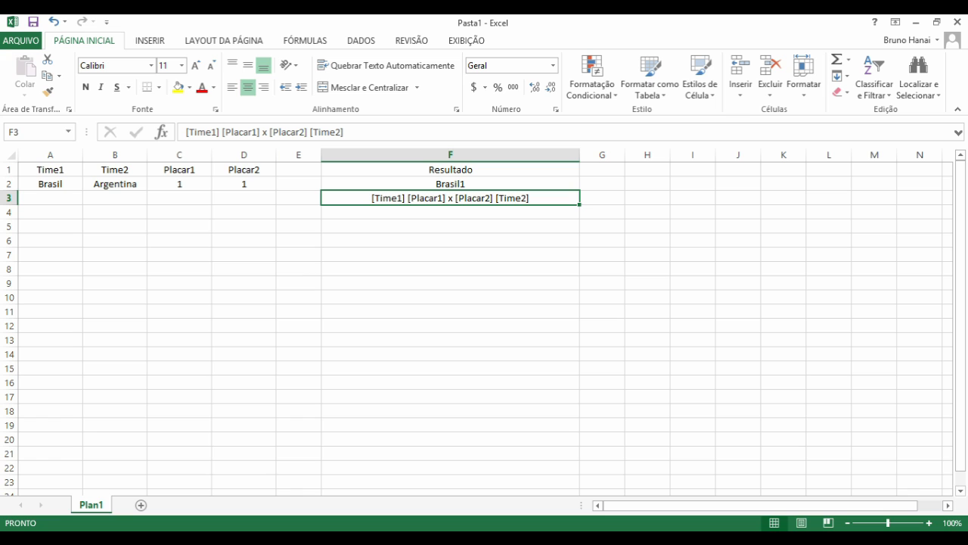
key(F2)
key(shift+Right)
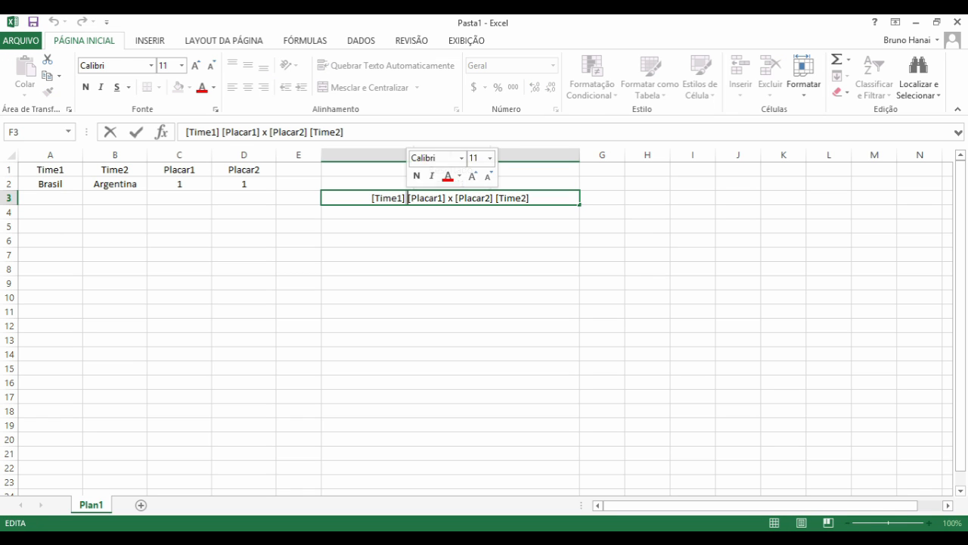
key(Escape)
key(Up)
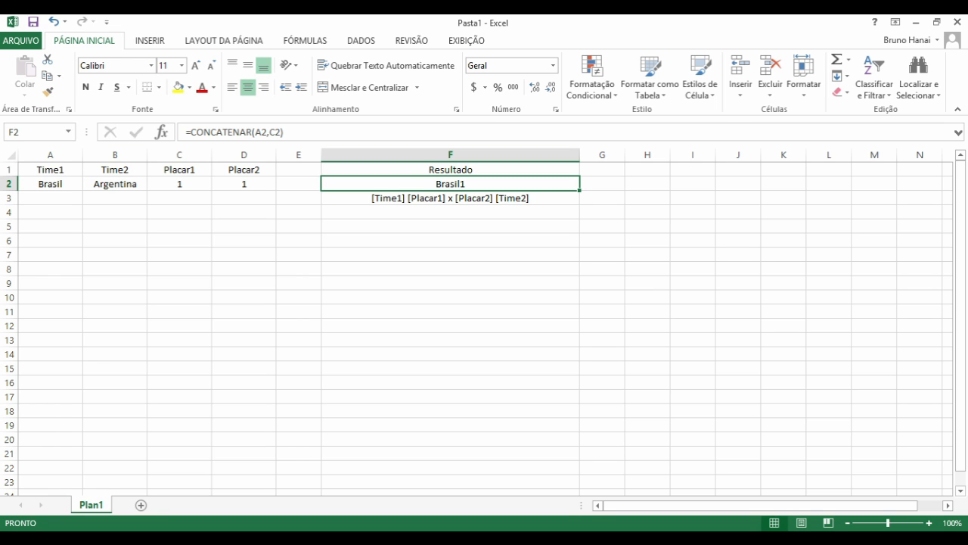
key(F2)
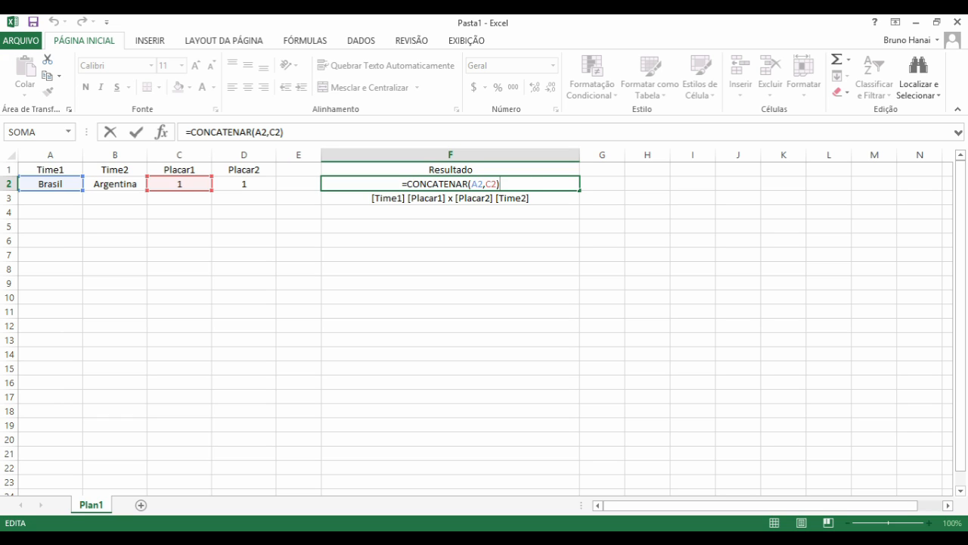
- Insert a quoted space argument " " between A2 and C2 in F2's formula
click(485, 183)
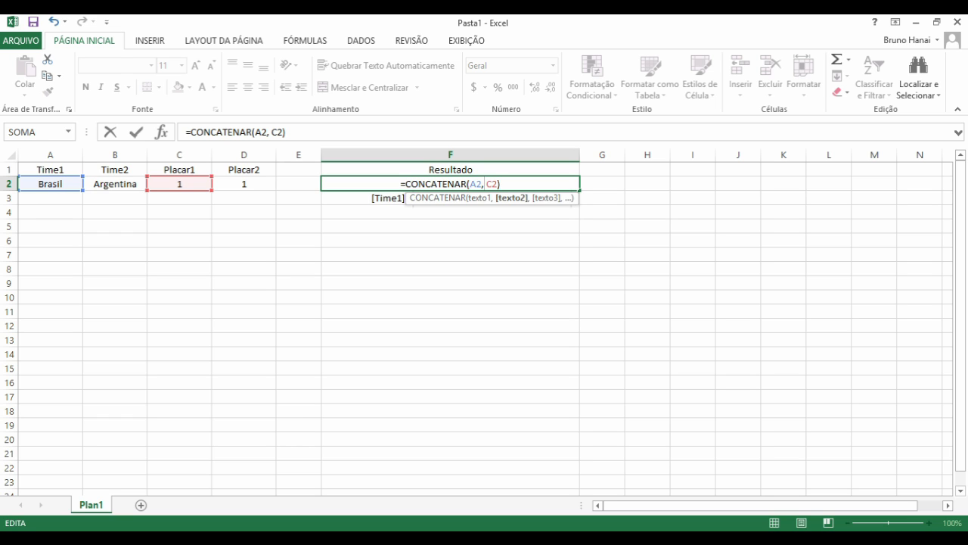
key(Left)
text(")
key(Right)
text(")
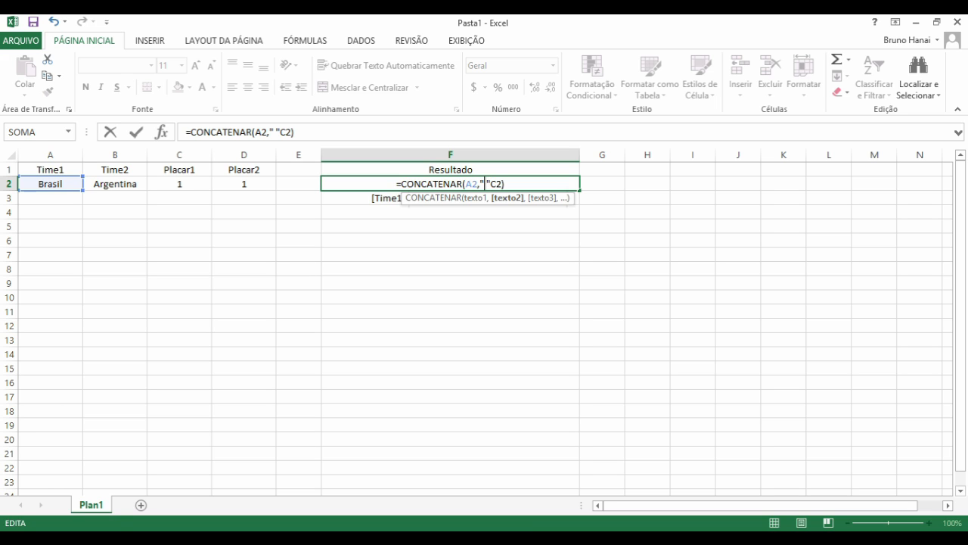
text(,)
- Step through the A2, " " and C2 arguments of the formula to review them
key(Left)
key(Left)
key(Left)
key(Left)
key(Left)
key(Left)
key(Left)
key(Left)
key(Left)
key(Left)
key(Left)
key(Left)
key(Right)
key(Right)
key(Right)
key(Right)
key(Right)
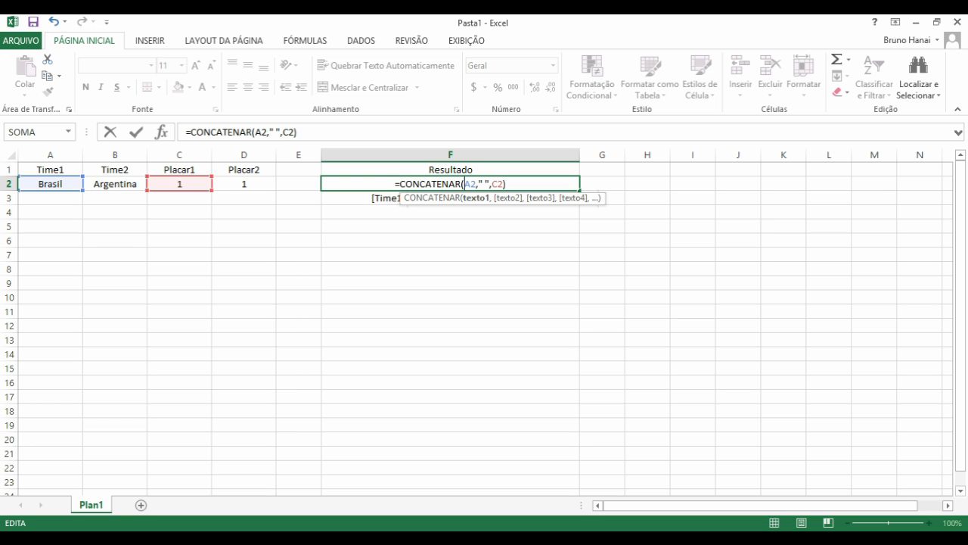
key(shift+Right)
key(shift+Right)
key(Right)
key(Right)
key(shift+Right)
key(shift+Right)
key(shift+Right)
key(shift+Left)
key(shift+Left)
key(shift+Left)
key(shift+Right)
key(shift+Right)
key(shift+Right)
key(Right)
key(Left)
key(shift+Left)
key(shift+Left)
key(shift+Left)
key(Right)
key(Right)
key(Right)
key(Right)
key(shift+Right)
key(shift+Right)
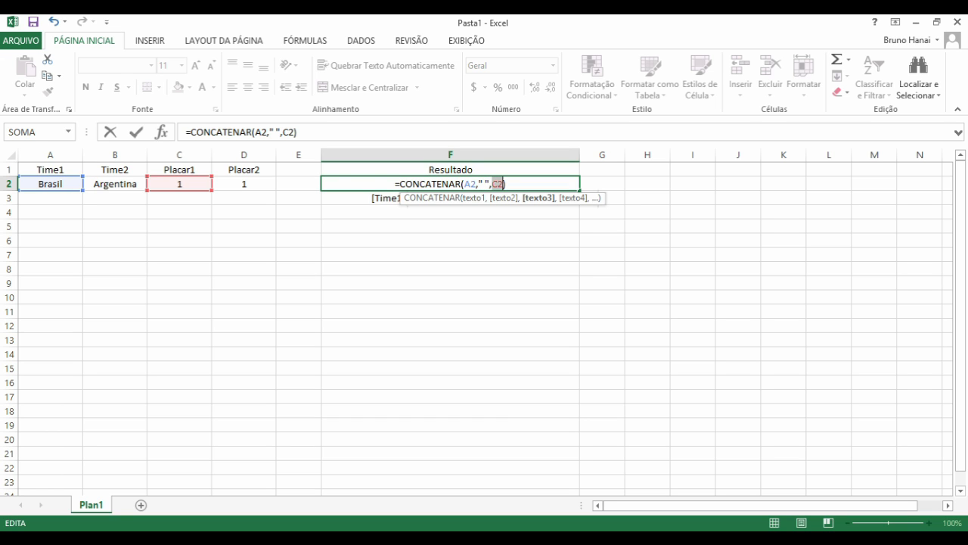
key(Right)
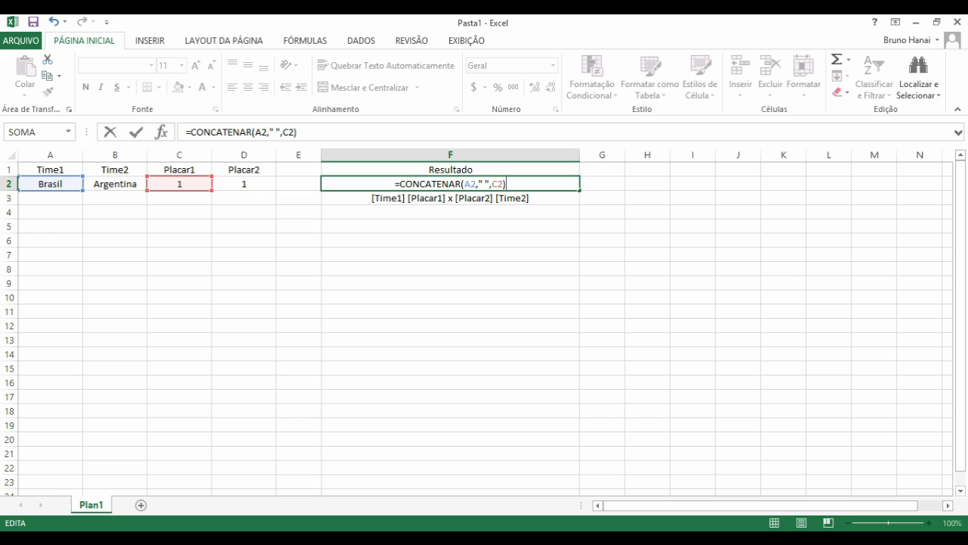
- Commit =CONCATENAR(A2," ",C2) so F2 shows Brasil 1, then reopen it for editing
key(Return)
key(Up)
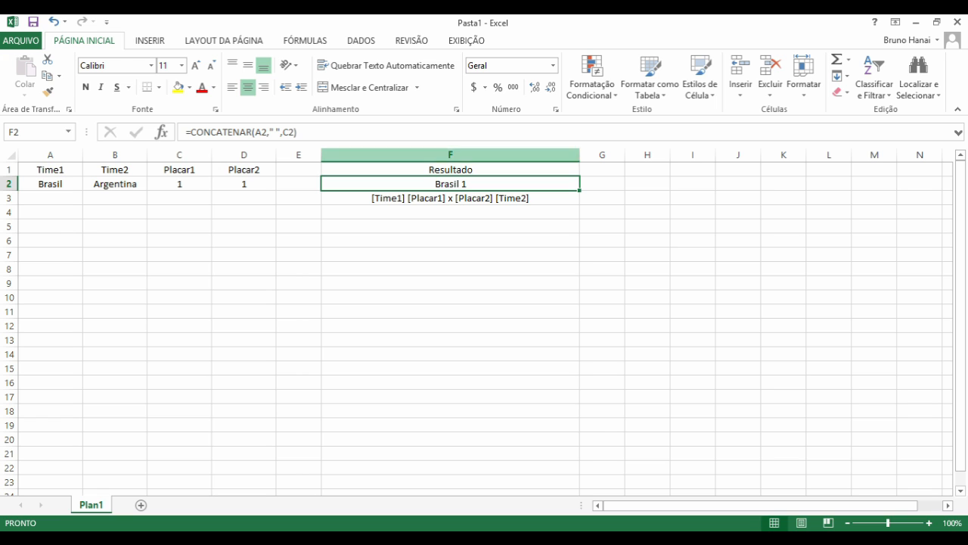
double_click(476, 184)
- Append a quoted "x" to F2's formula so the cell shows Brasil 1x
key(Right)
key(Right)
key(Right)
key(Right)
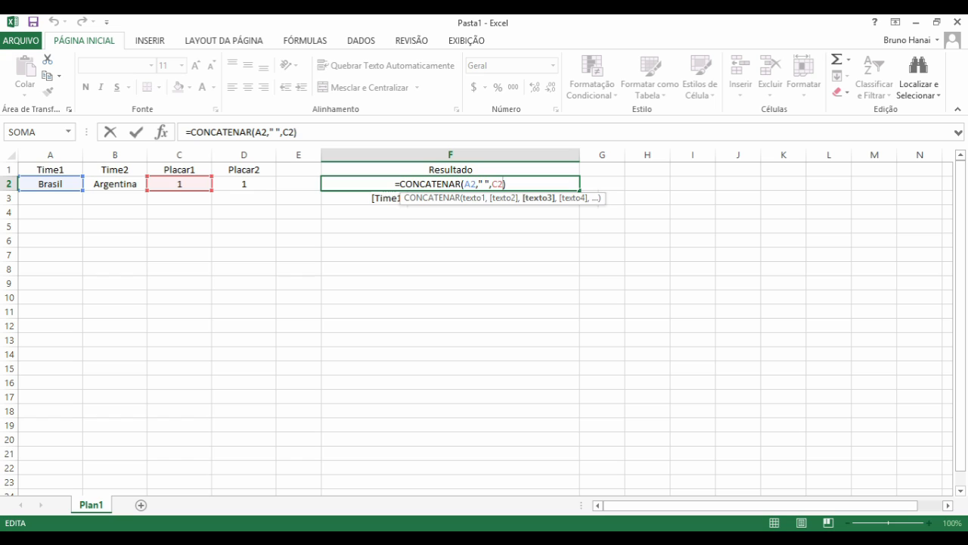
text(,)
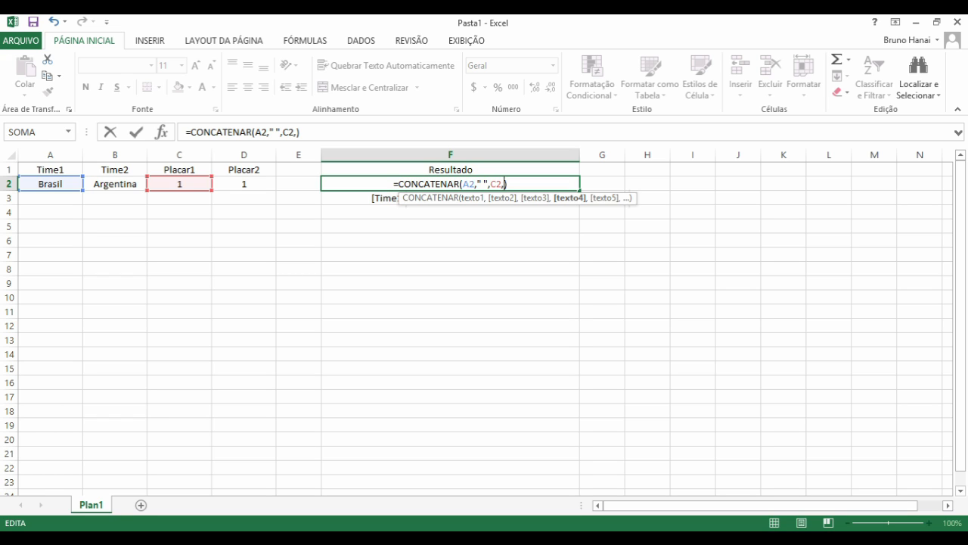
text(x)
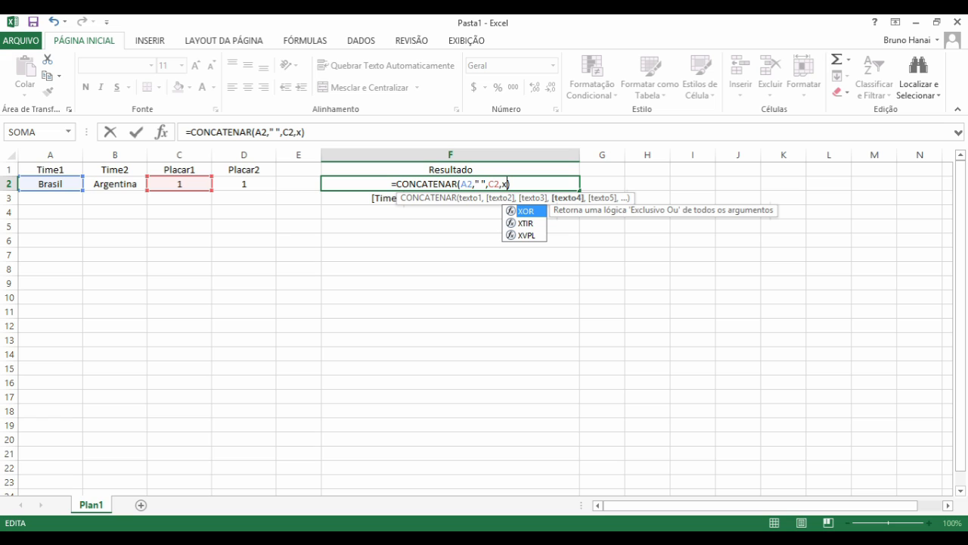
text(1)
key(BackSpace)
text(2)
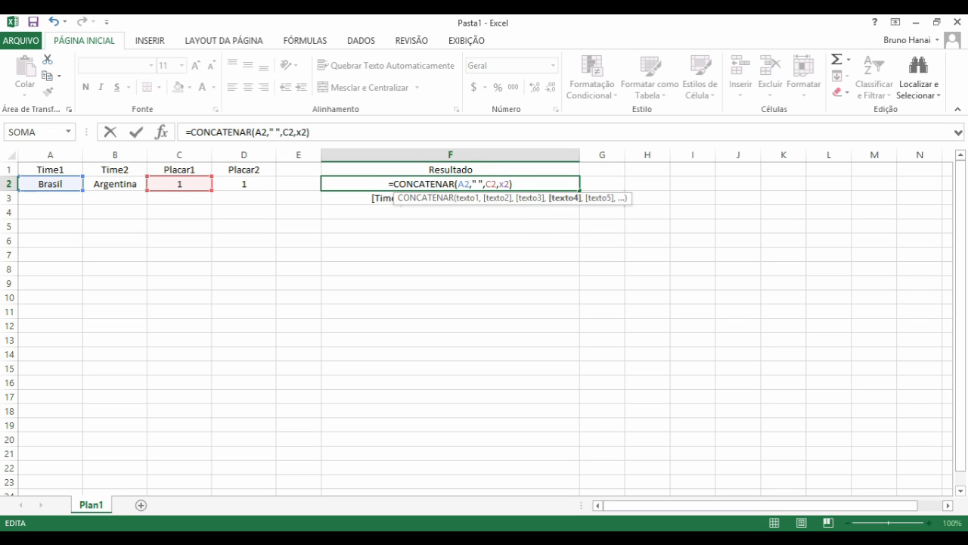
key(BackSpace)
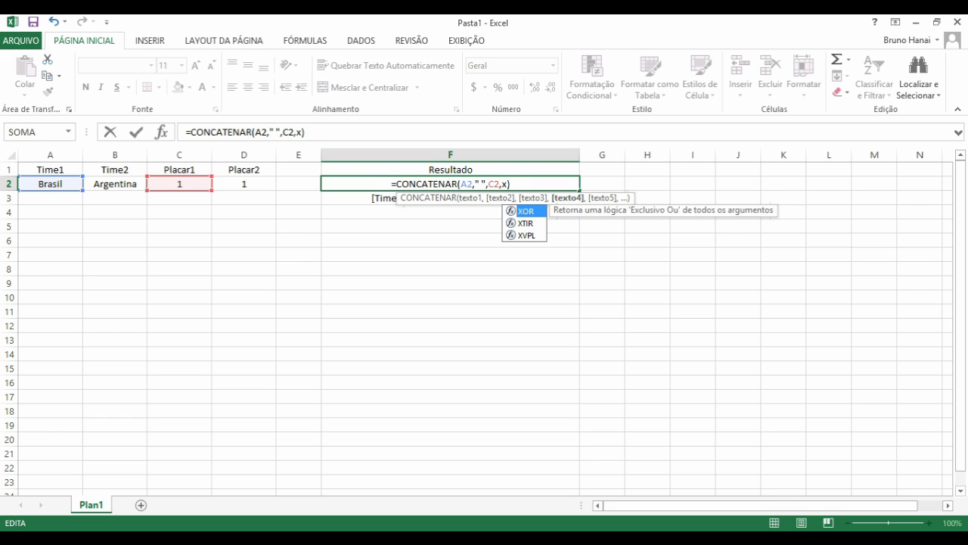
key(BackSpace)
text("x")
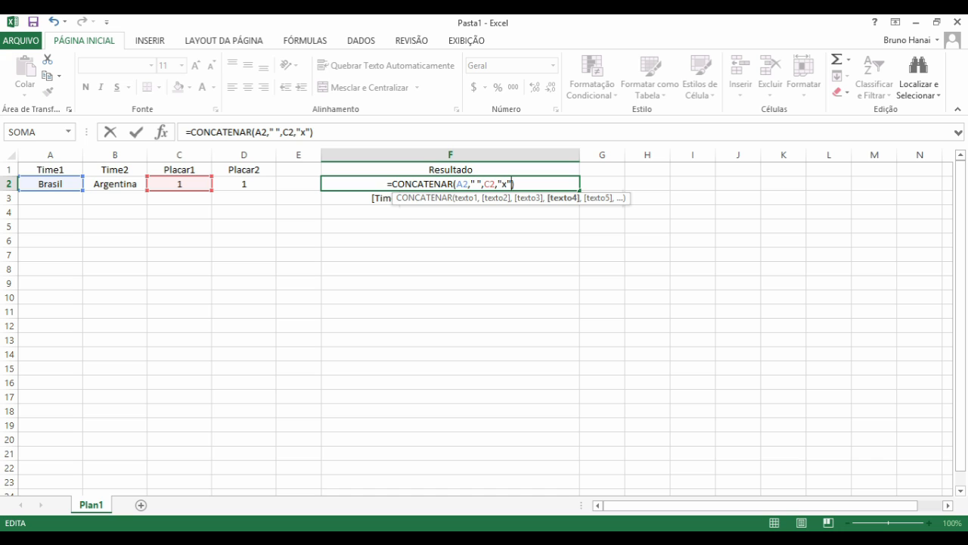
key(Return)
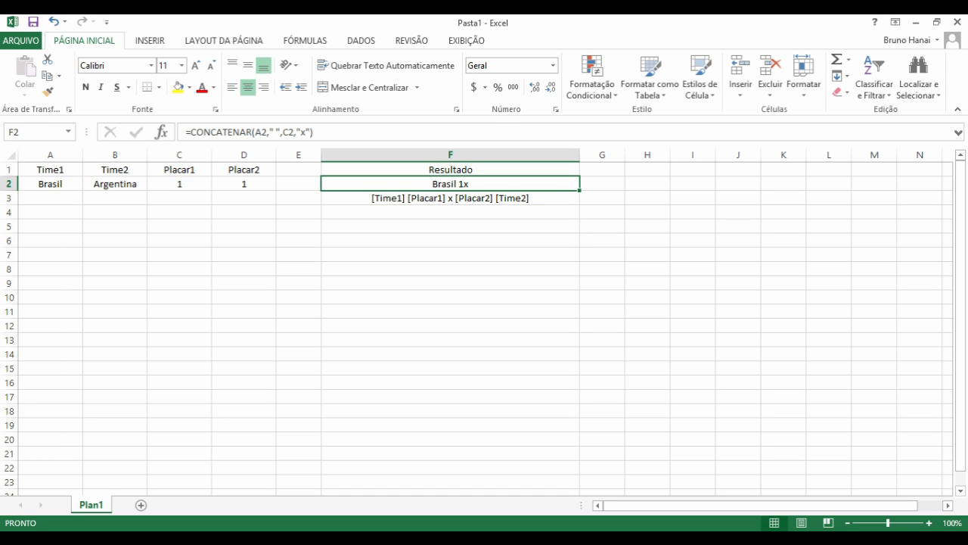
- Extend F2's formula with D2, a space and B2 to show Brasil 1x1 Argentina
double_click(478, 184)
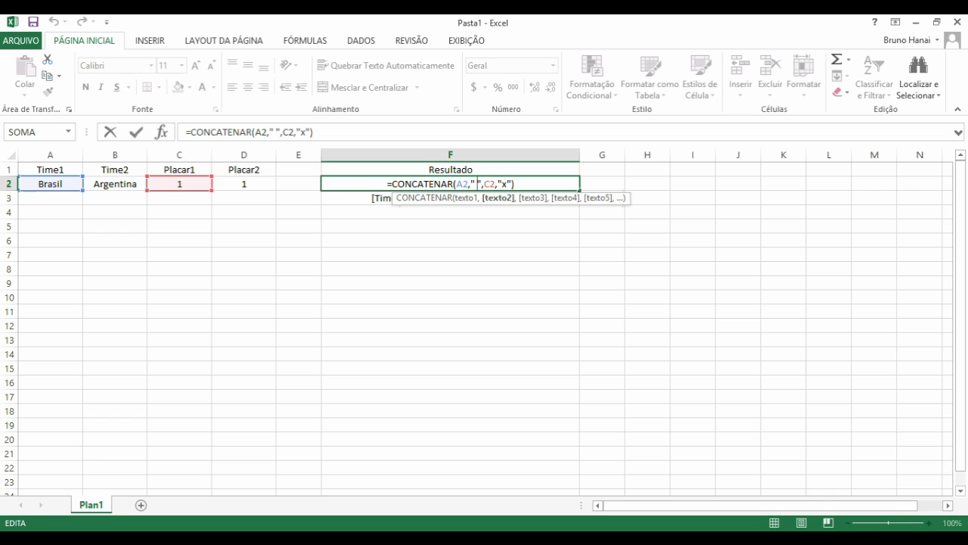
key(Escape)
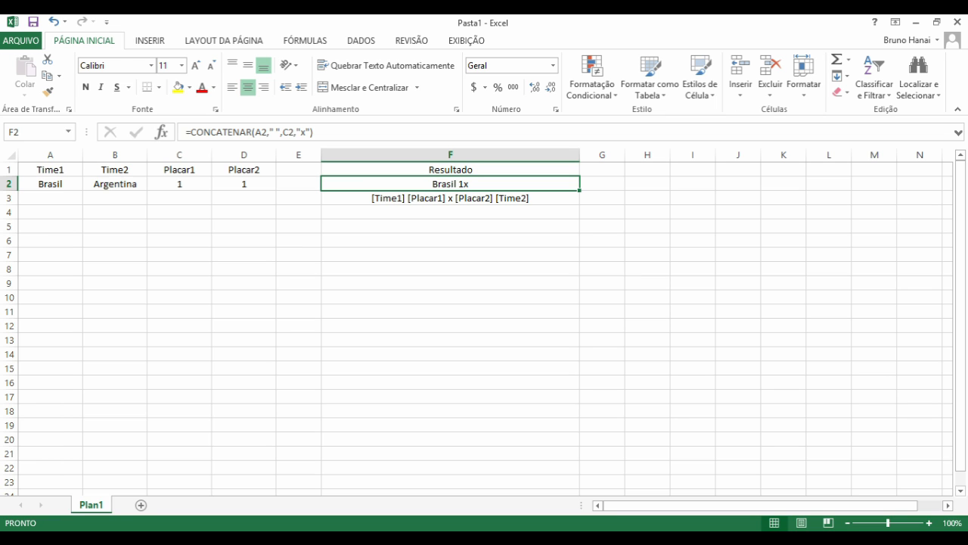
double_click(476, 184)
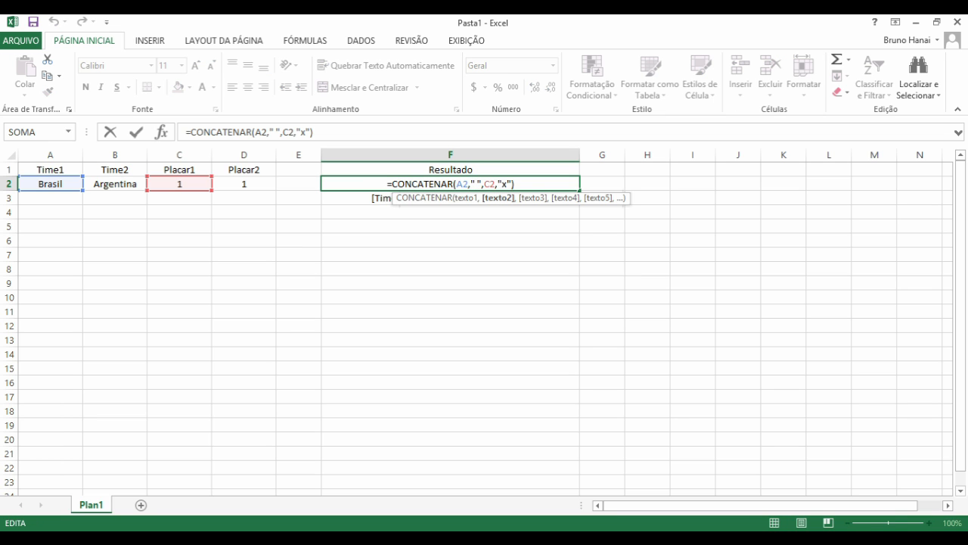
key(Right)
key(Right)
key(Right)
key(Right)
key(Right)
key(Right)
key(Right)
key(Right)
key(Right)
text(,)
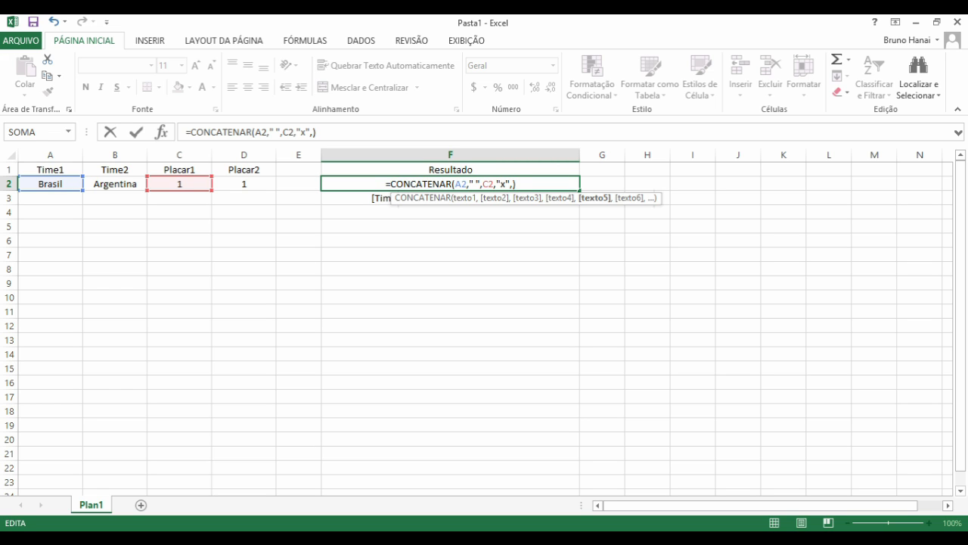
click(243, 184)
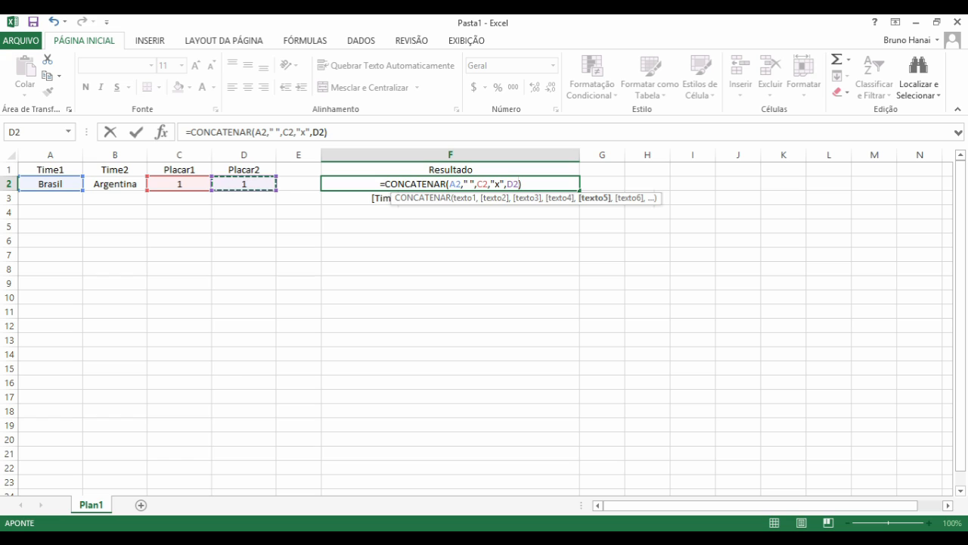
text(,)
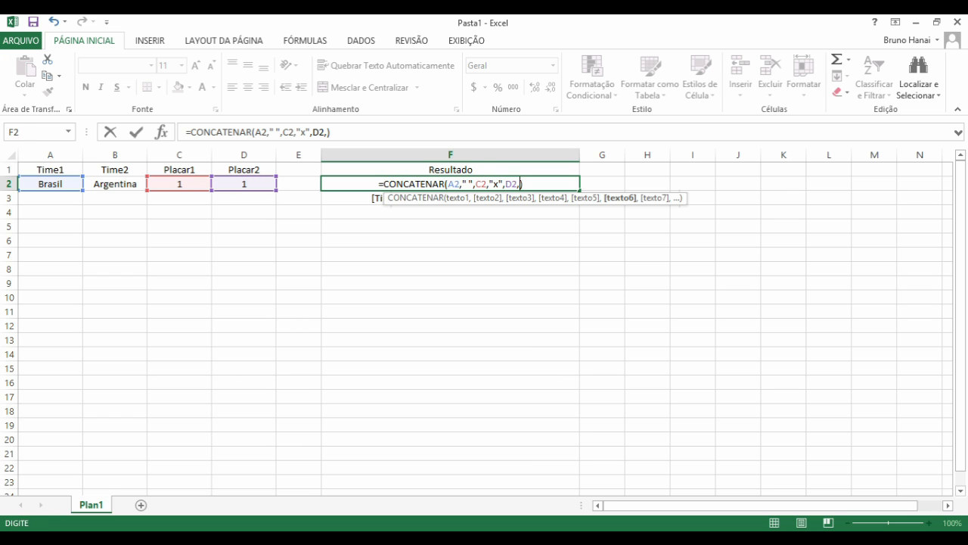
text(" ",)
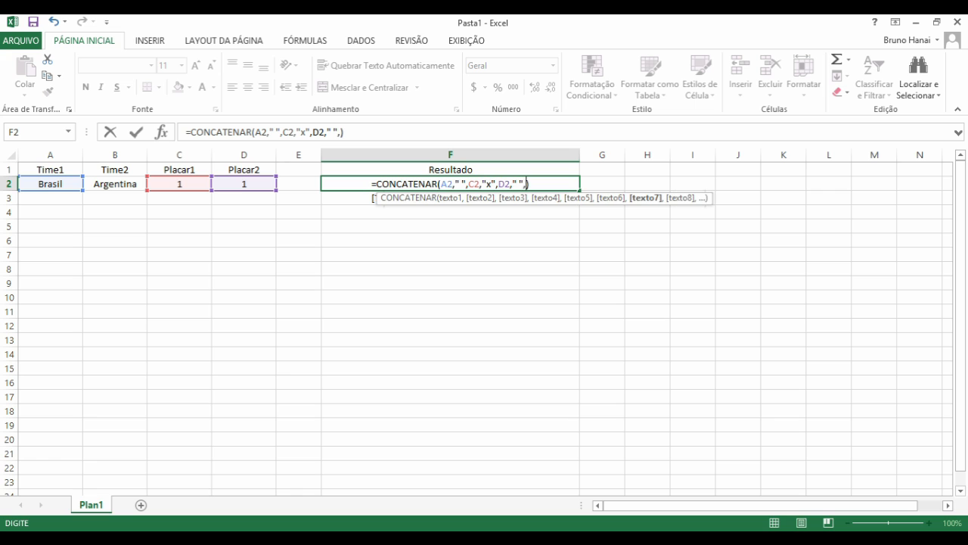
click(115, 184)
text())
key(Return)
key(Up)
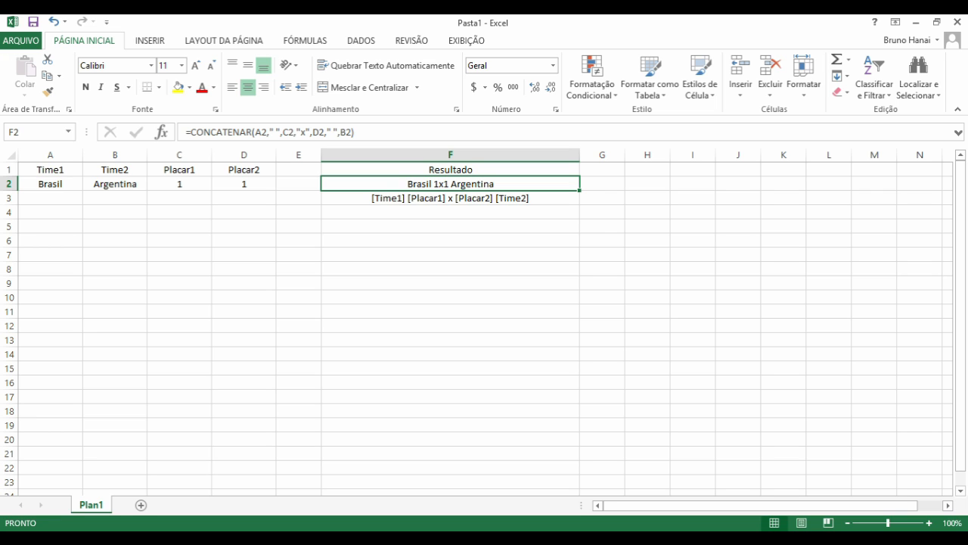
key(Down)
- Remove the spaces around the x in F3's template text
click(270, 133)
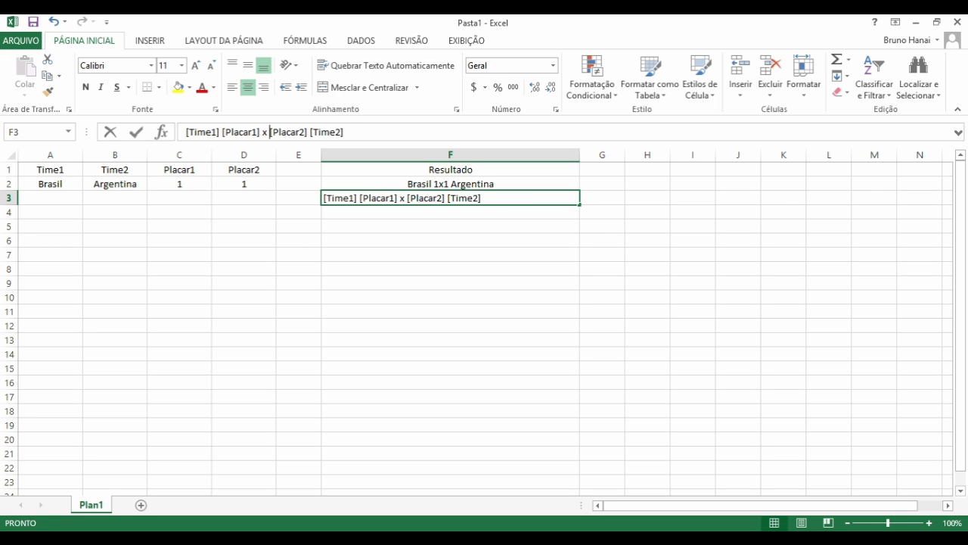
key(BackSpace)
key(Left)
key(BackSpace)
key(Return)
key(Up)
key(Up)
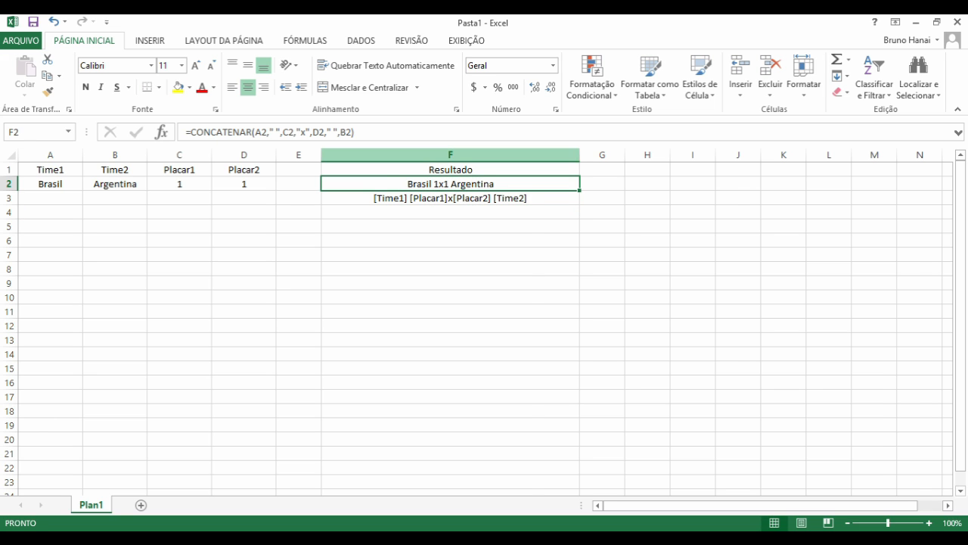
- Narrow column F and review the team and score cells in row 2
drag(580, 155, 532, 155)
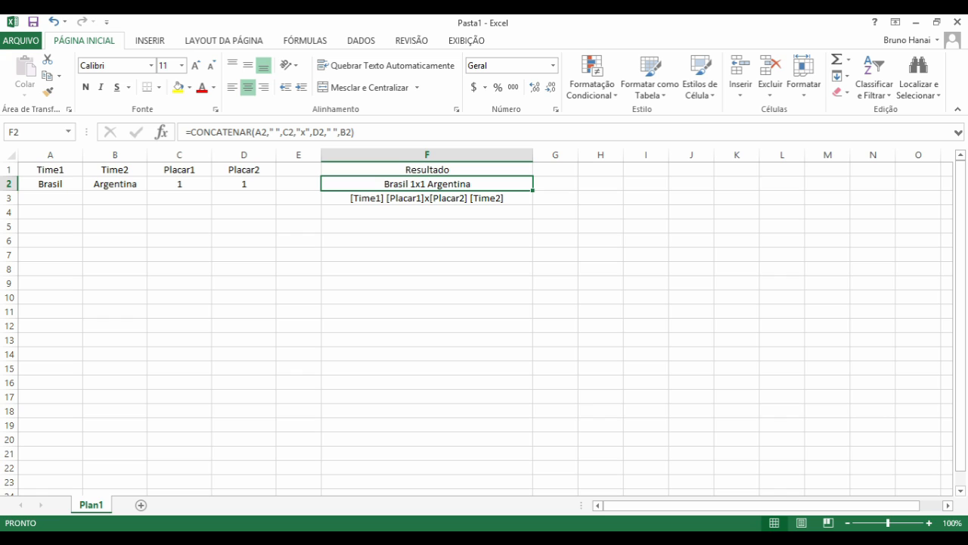
click(426, 241)
click(427, 184)
drag(244, 155, 243, 184)
click(50, 169)
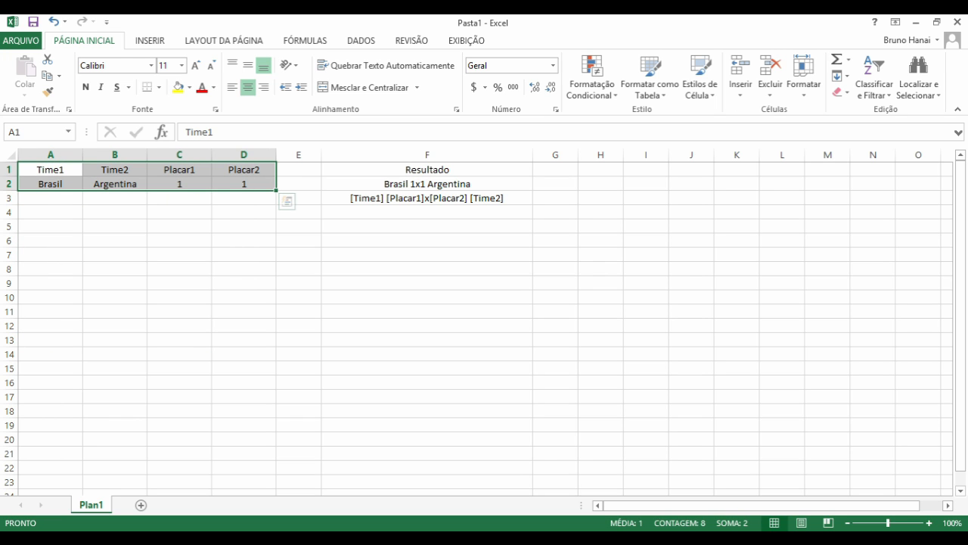
click(244, 184)
click(180, 183)
key(Left)
key(Left)
key(Right)
key(Right)
key(Right)
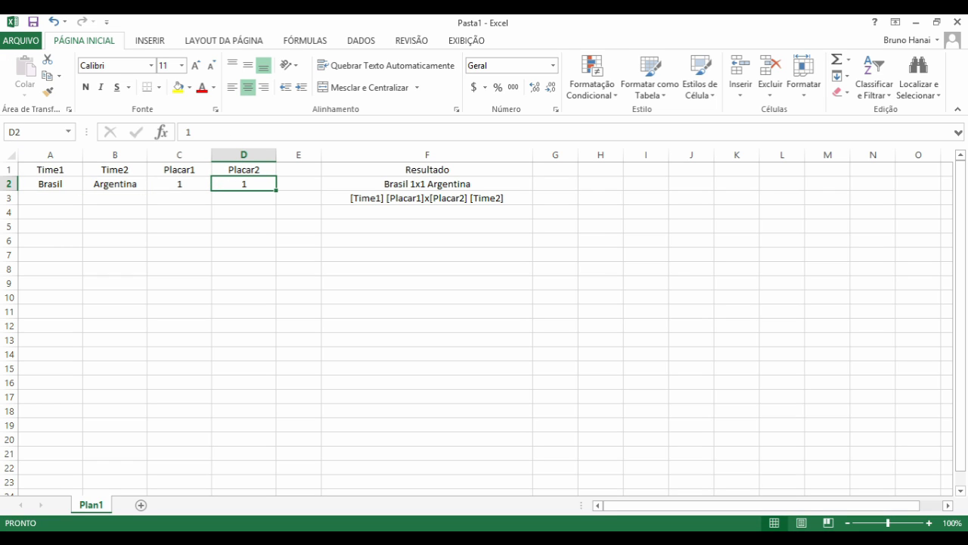
drag(532, 155, 507, 155)
- Clear the template text from F3 and narrow column F to fit the result
click(414, 198)
key(Delete)
key(Up)
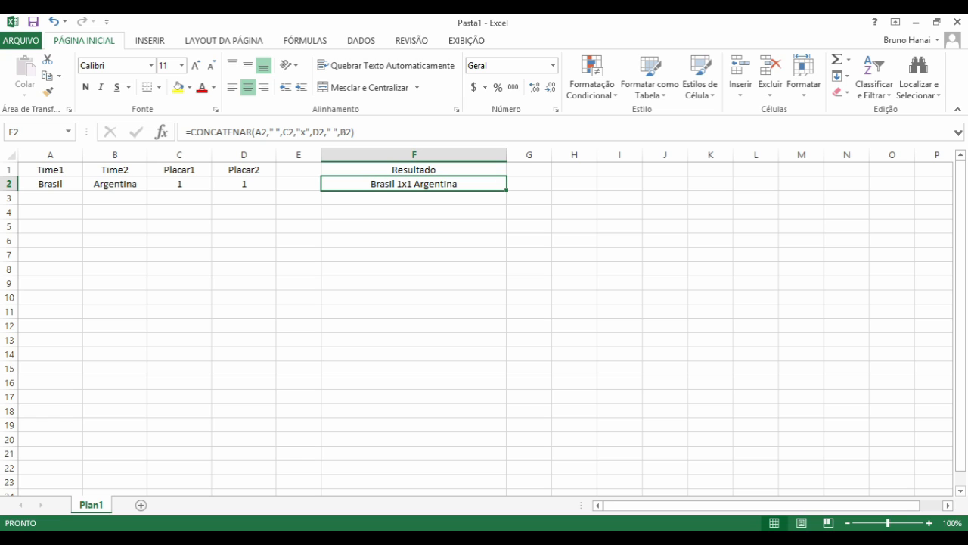
drag(507, 155, 473, 155)
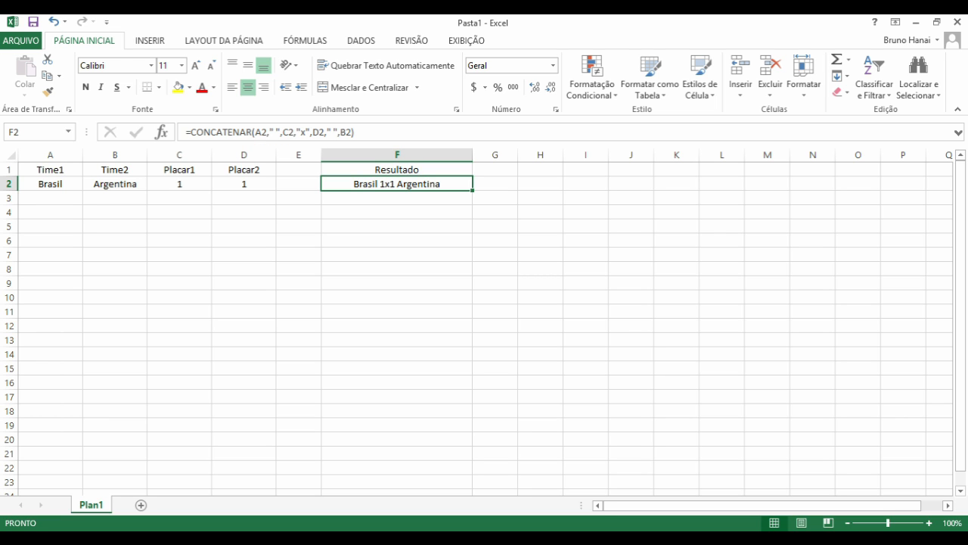
- Highlight the " " separator in F2's formula, then confirm the formula unchanged
click(272, 132)
drag(267, 132, 280, 133)
click(281, 132)
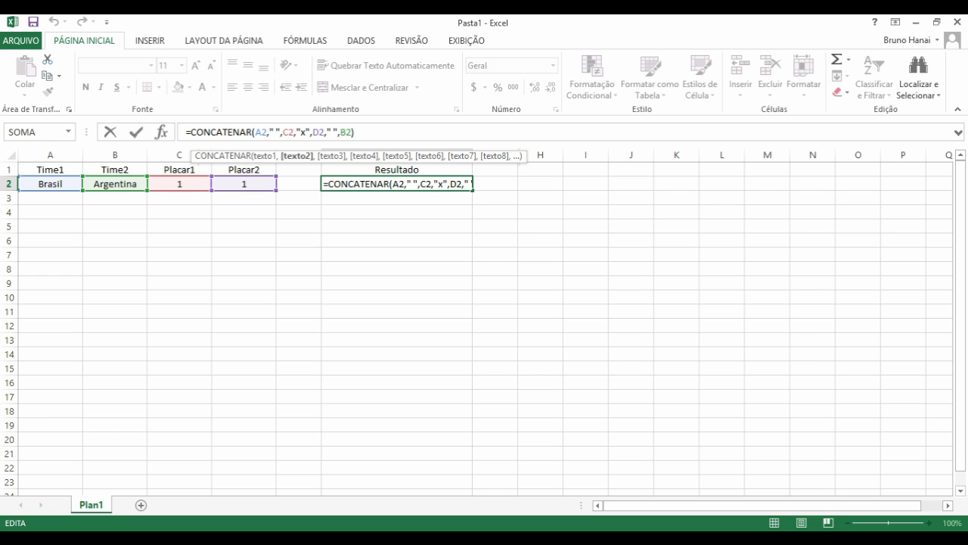
key(ctrl+Return)
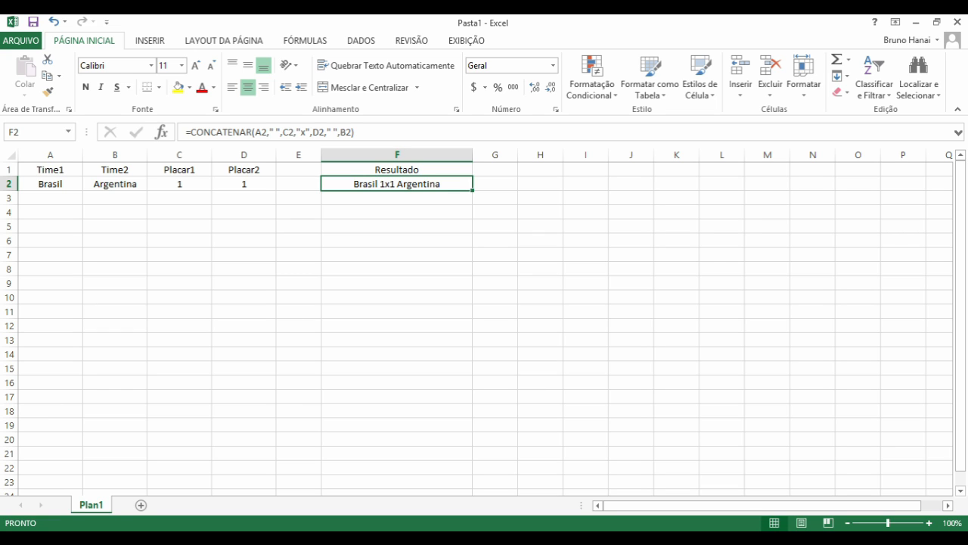
- Fill row 4 with black and shrink its height into a thin divider
key(Down)
key(Down)
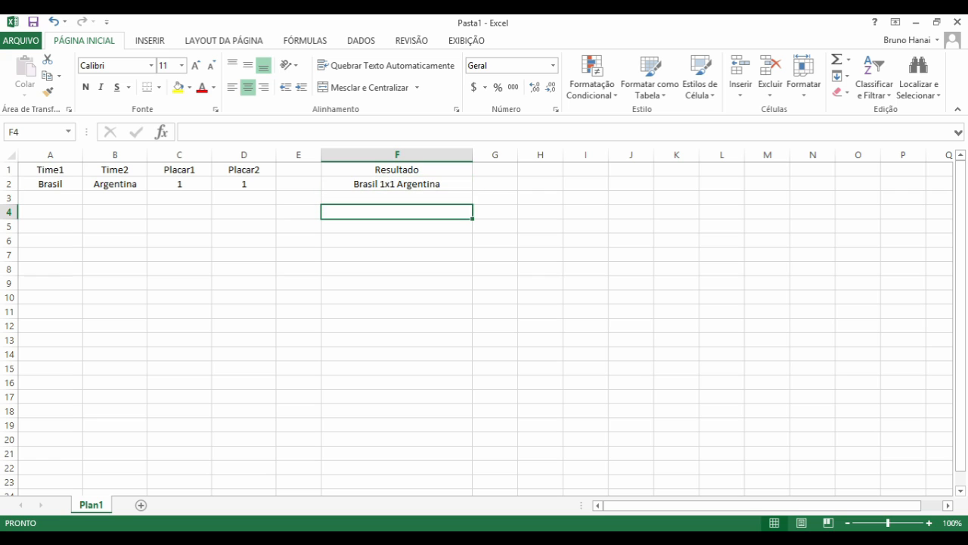
click(9, 213)
click(189, 88)
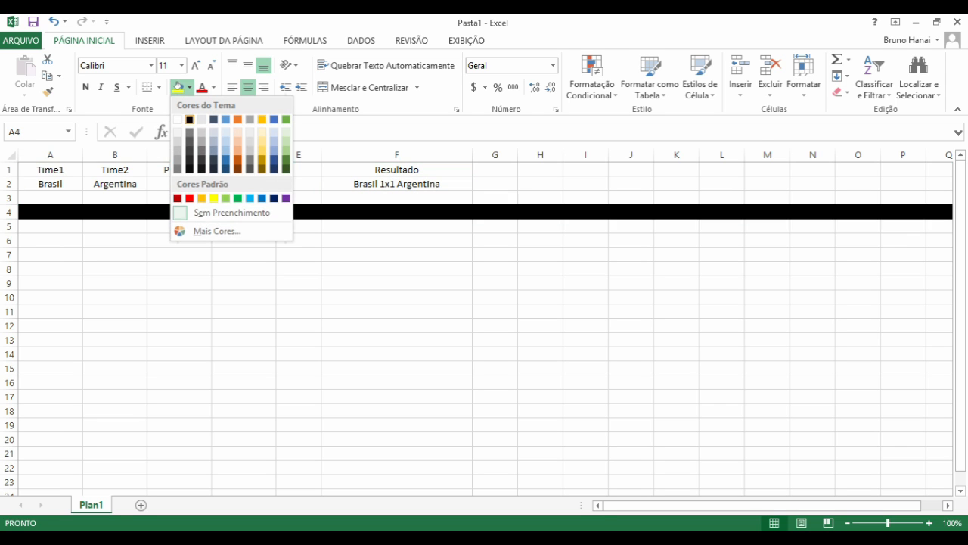
click(190, 119)
click(115, 226)
drag(9, 220, 9, 209)
- Enter five sample e-mail addresses down A6 through A10
click(50, 231)
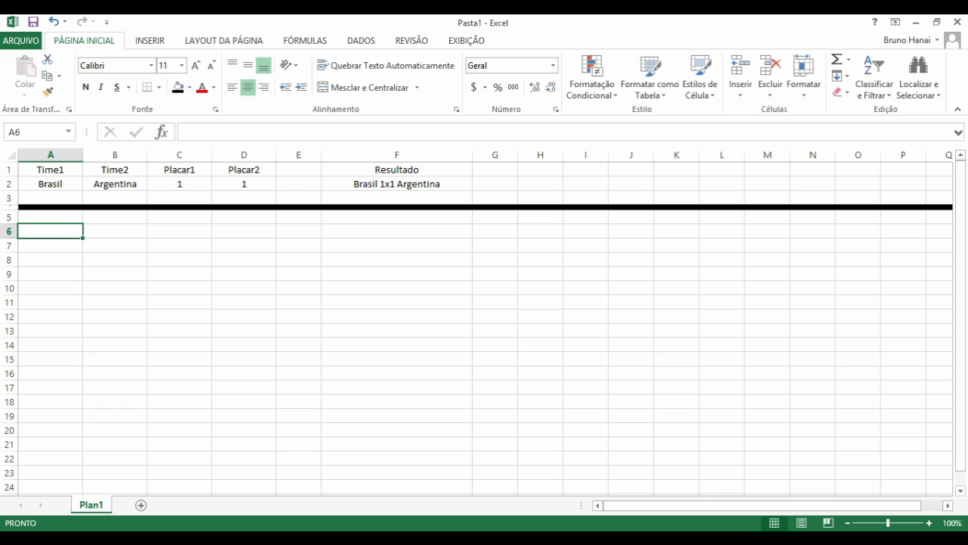
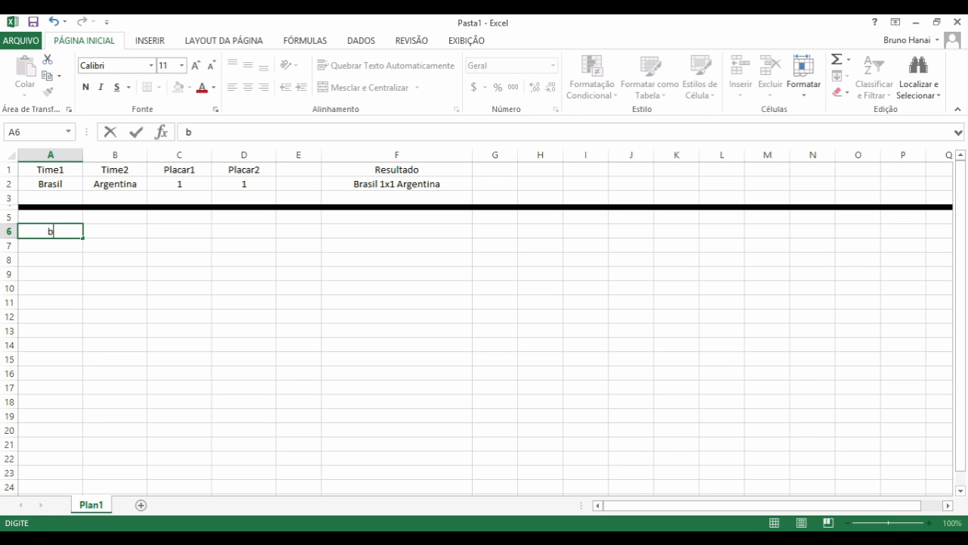
key(Return)
key(Return)
key(Return)
key(Return)
key(Return)
- Left-align the address list in A6:A10
drag(50, 288, 50, 232)
click(232, 87)
click(51, 289)
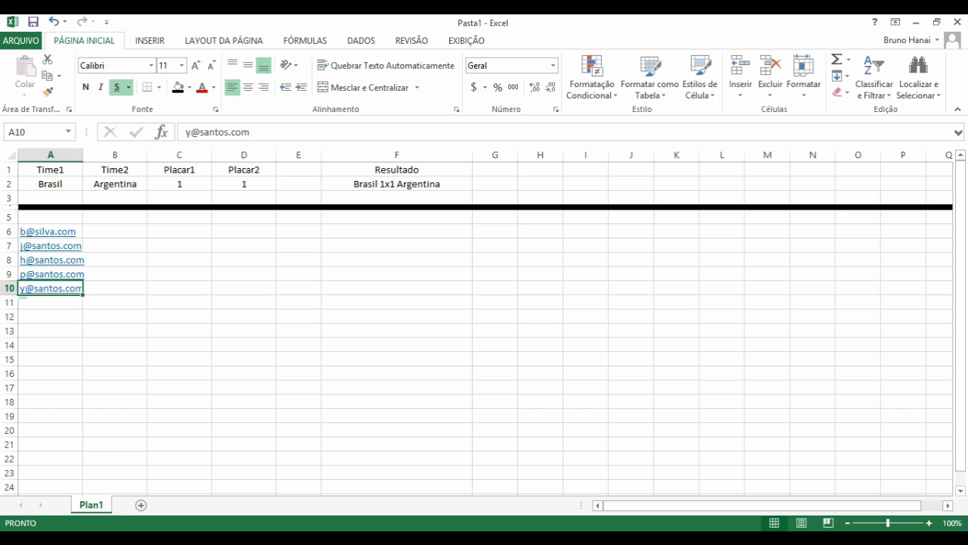
key(alt)
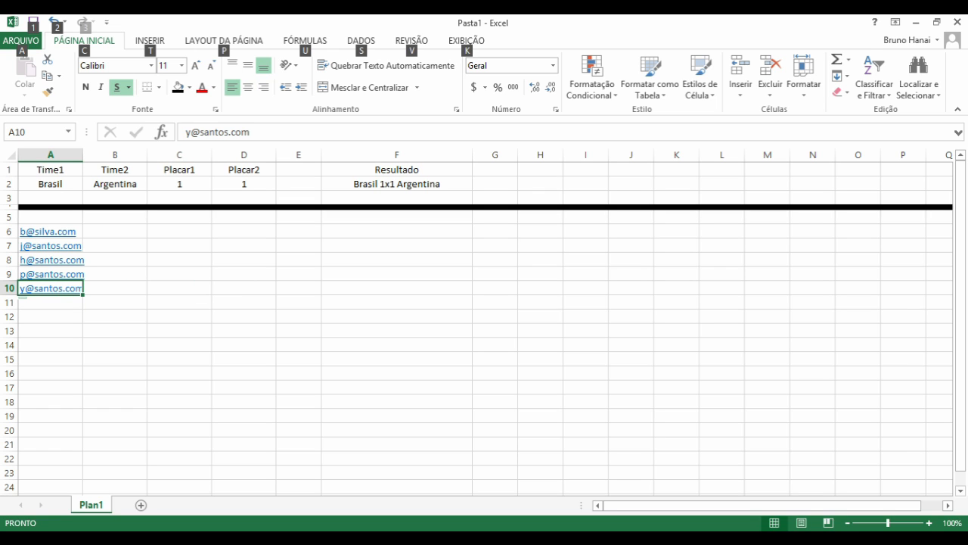
key(alt)
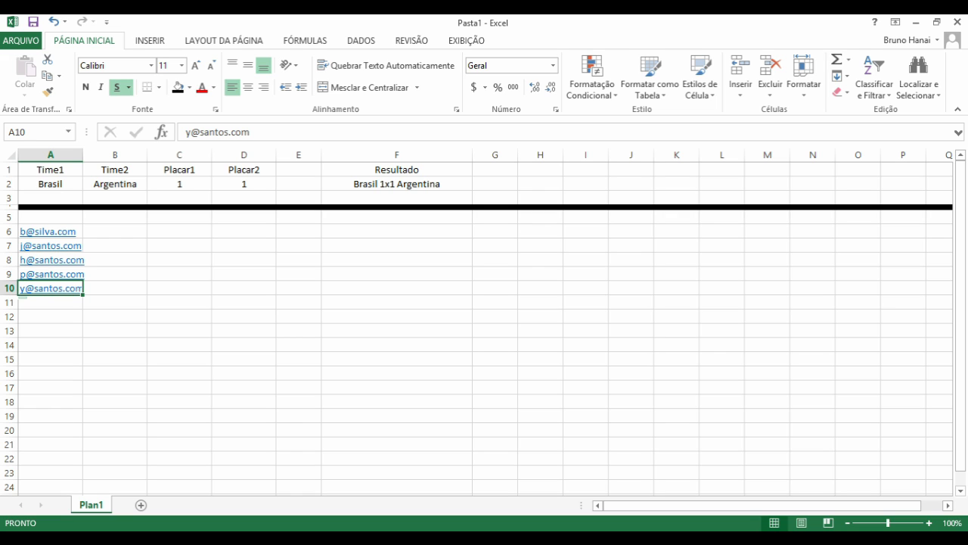
key(Right)
key(Right)
key(Left)
key(Right)
key(Up)
key(Left)
key(Up)
key(Up)
key(Up)
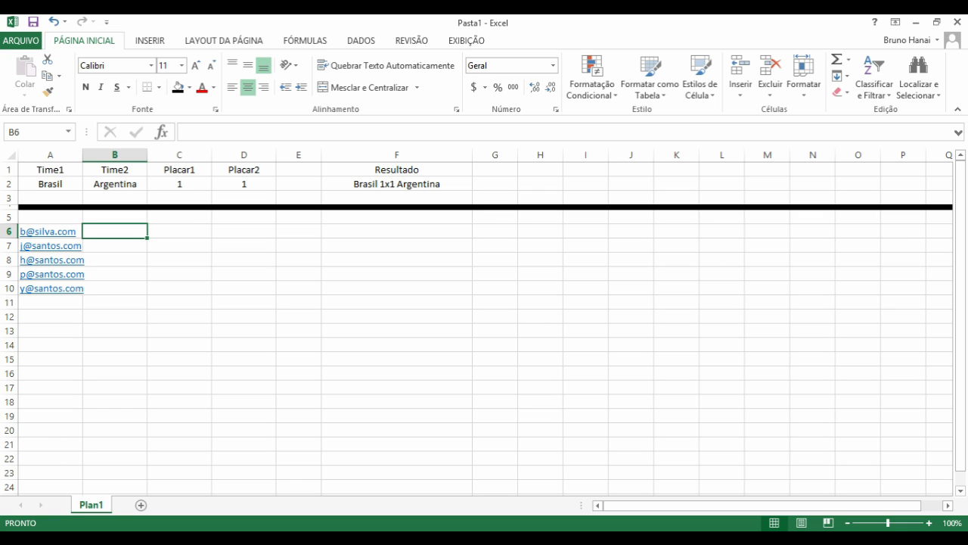
- Enter =CONCATENAR(A6,",",A7) in B6 to join the first two addresses
text(=oc)
key(BackSpace)
key(BackSpace)
text(con)
key(Tab)
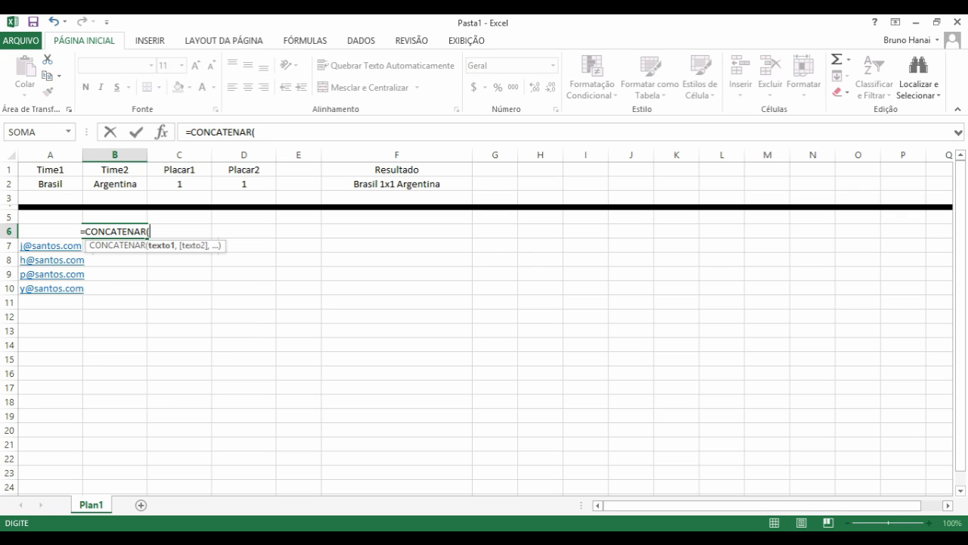
key(Left)
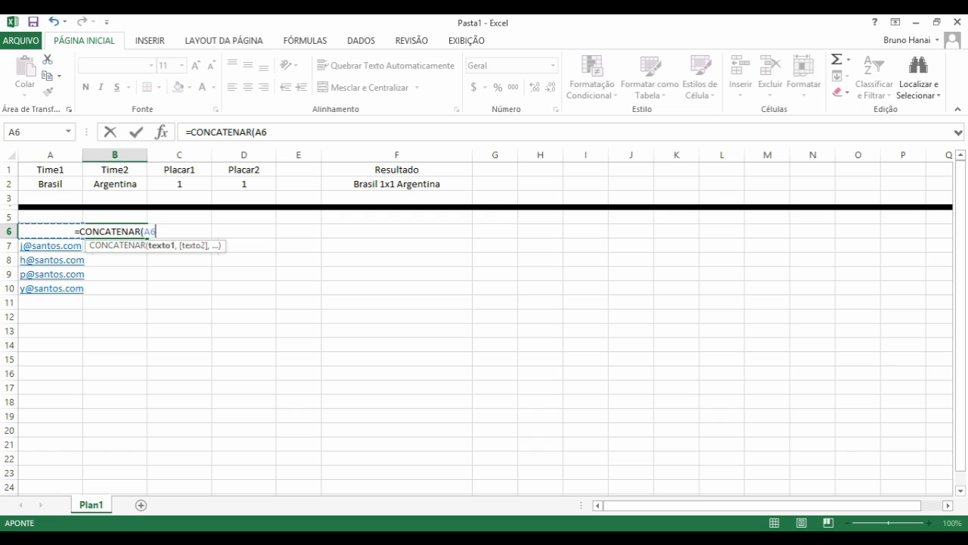
text(,")
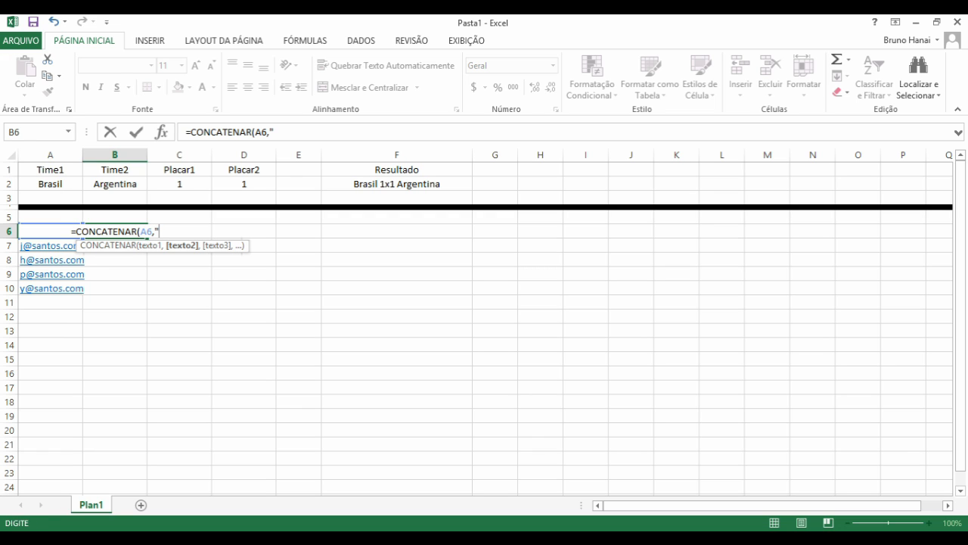
key(BackSpace)
text(,)
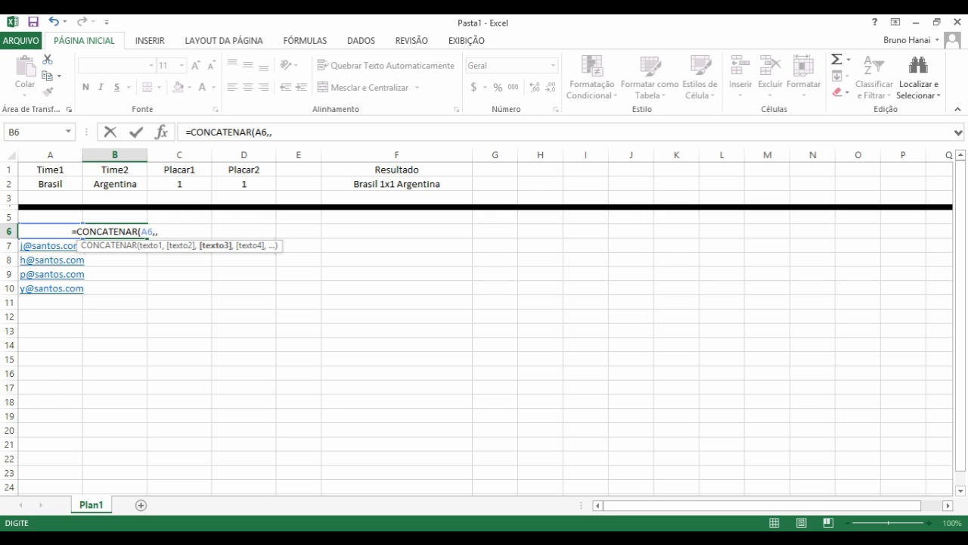
key(BackSpace)
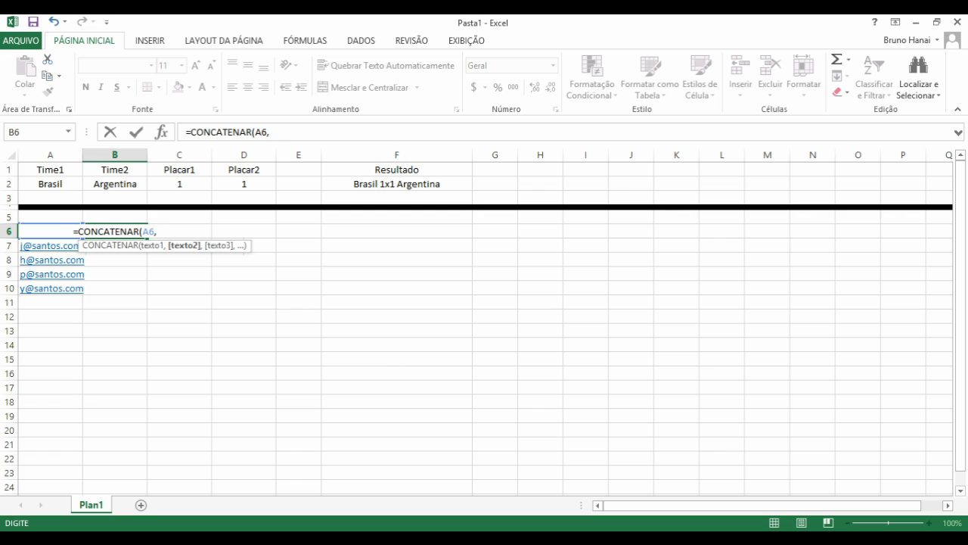
text(",",)
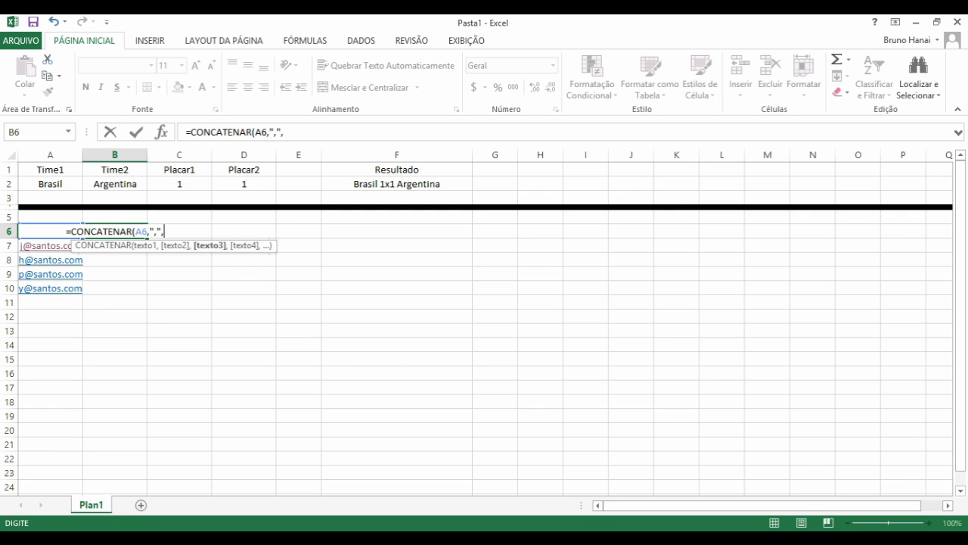
click(50, 246)
text())
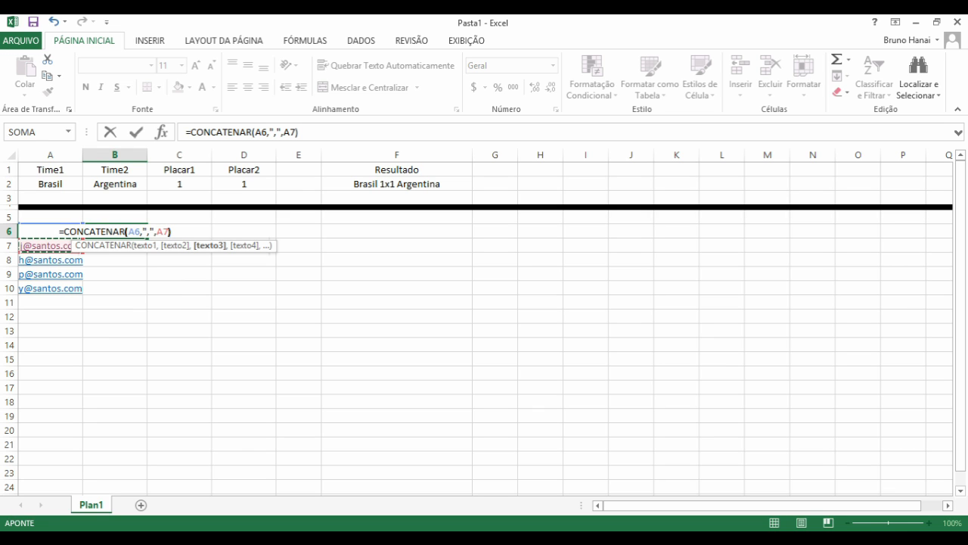
key(Return)
- Left-align the joined addresses in B6
click(121, 231)
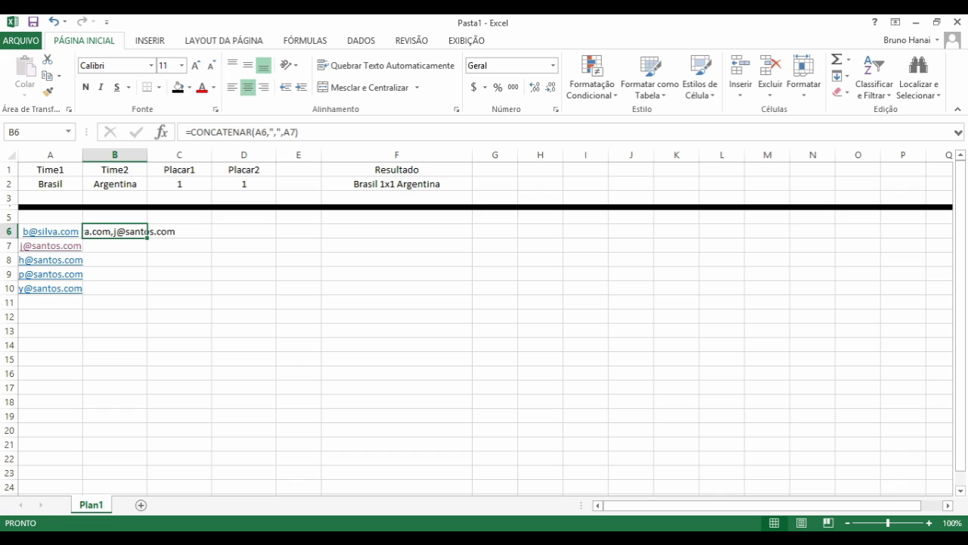
click(232, 87)
key(Down)
key(Up)
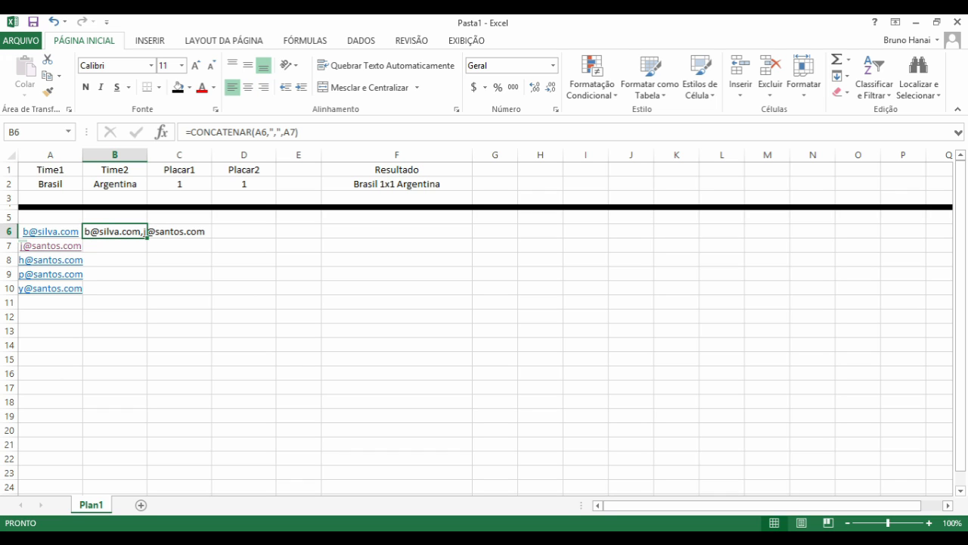
- Check that C6 and B7 are empty while reviewing B6's formula
click(179, 231)
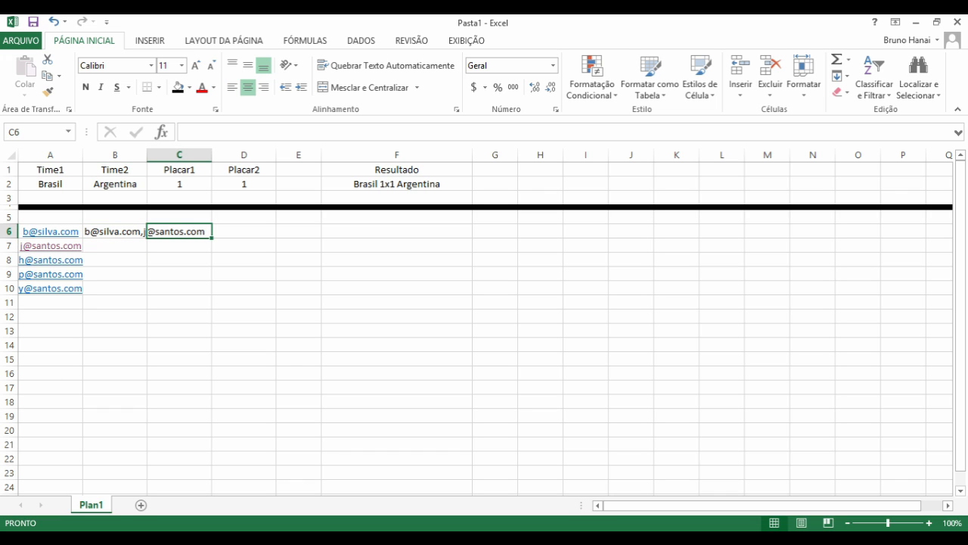
click(115, 231)
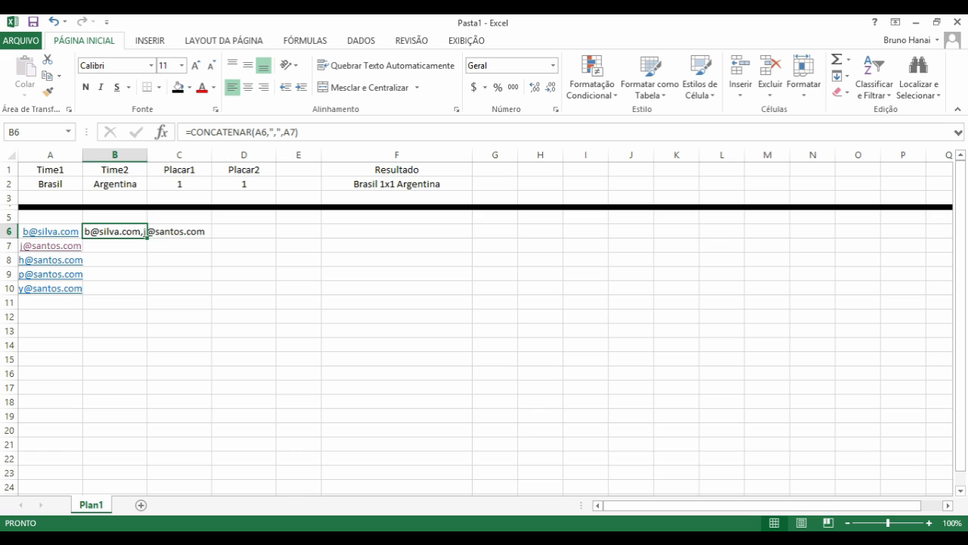
click(114, 246)
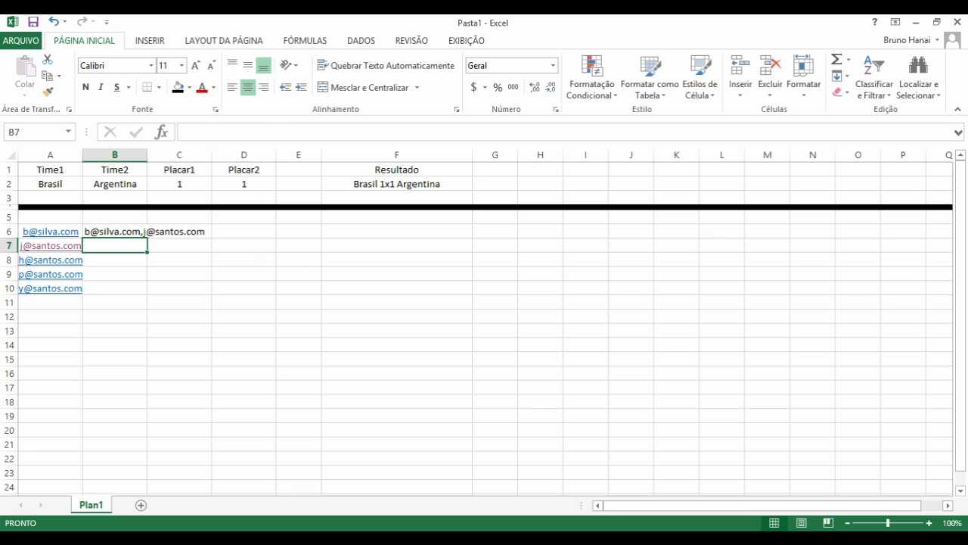
click(115, 231)
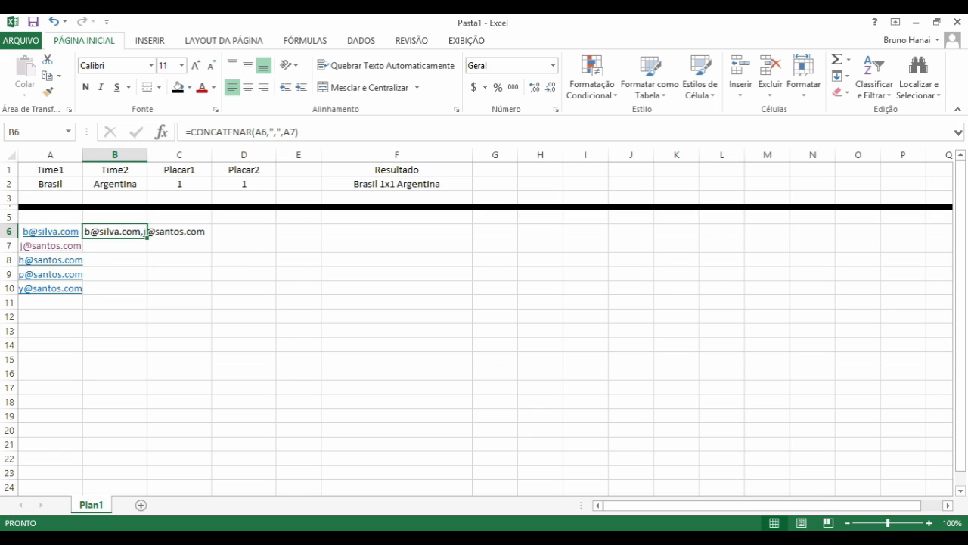
key(Down)
key(Down)
key(Left)
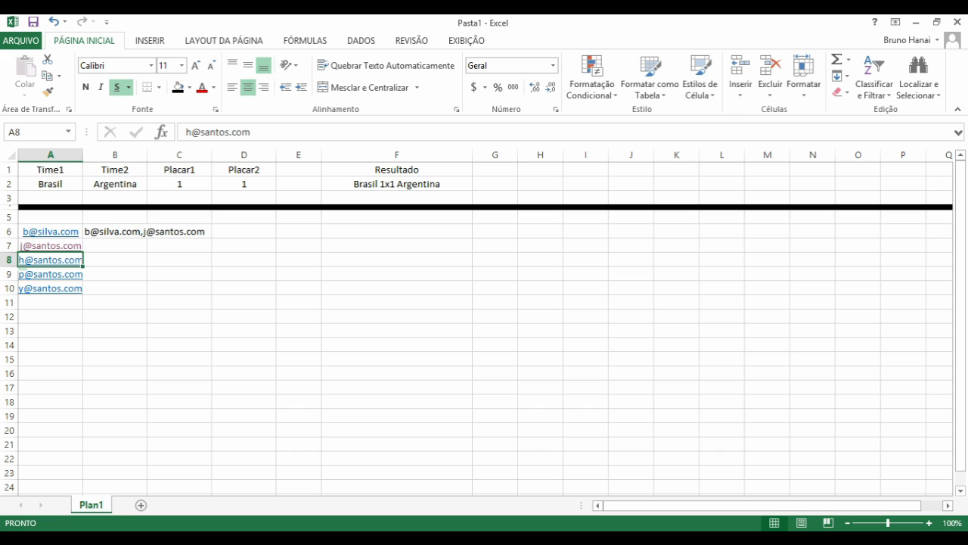
key(Right)
key(Up)
key(Up)
key(Down)
key(Down)
key(Left)
- Widen column A and enter =CONCATENAR(B6,",",A8) in B7
drag(82, 154, 94, 155)
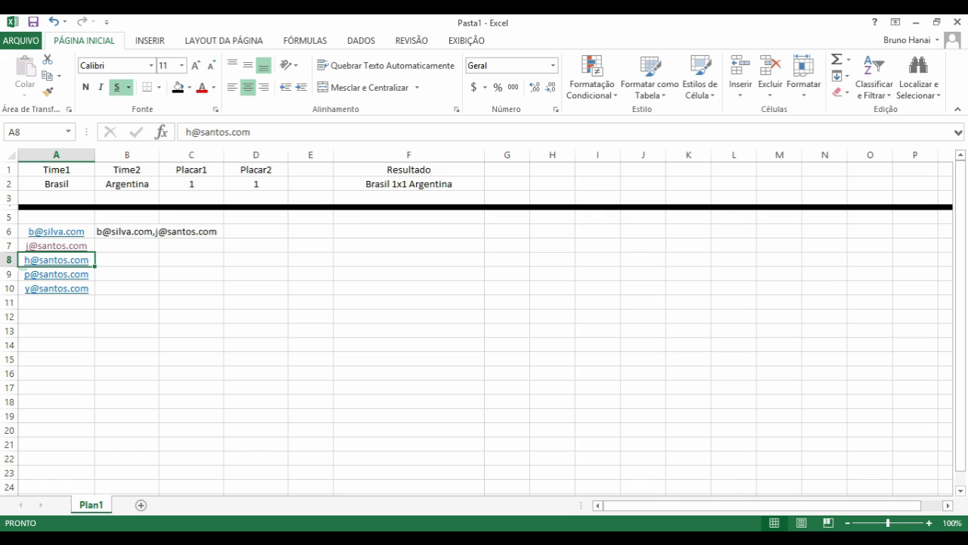
click(128, 246)
text(=con)
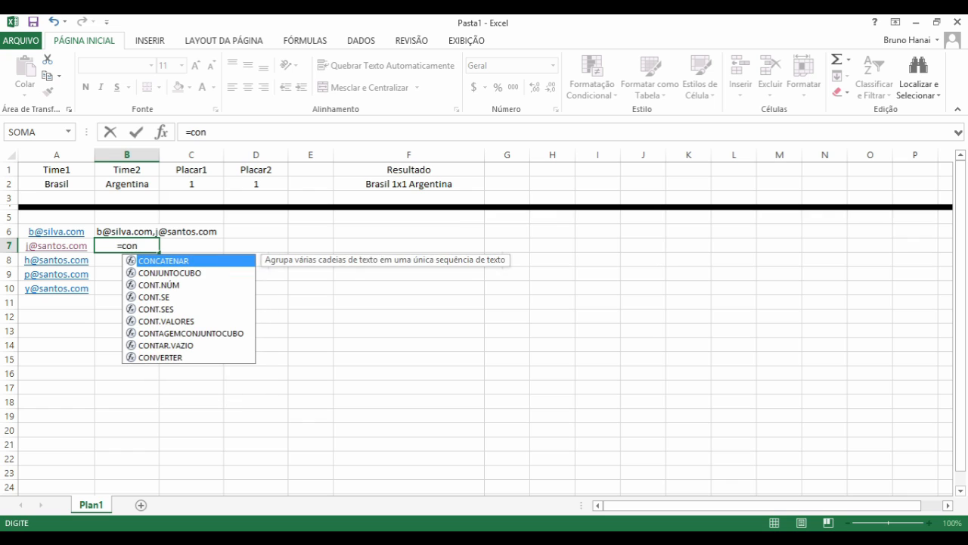
key(Tab)
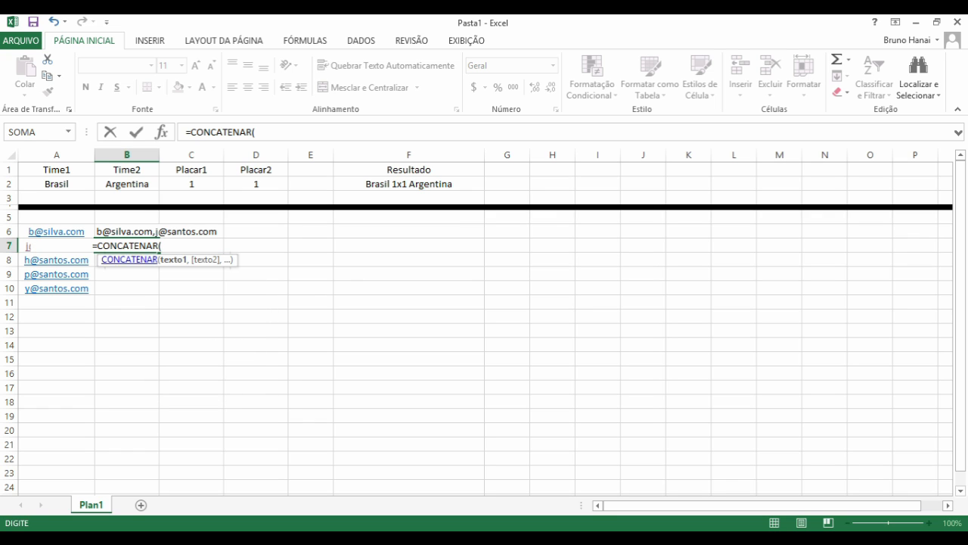
key(Up)
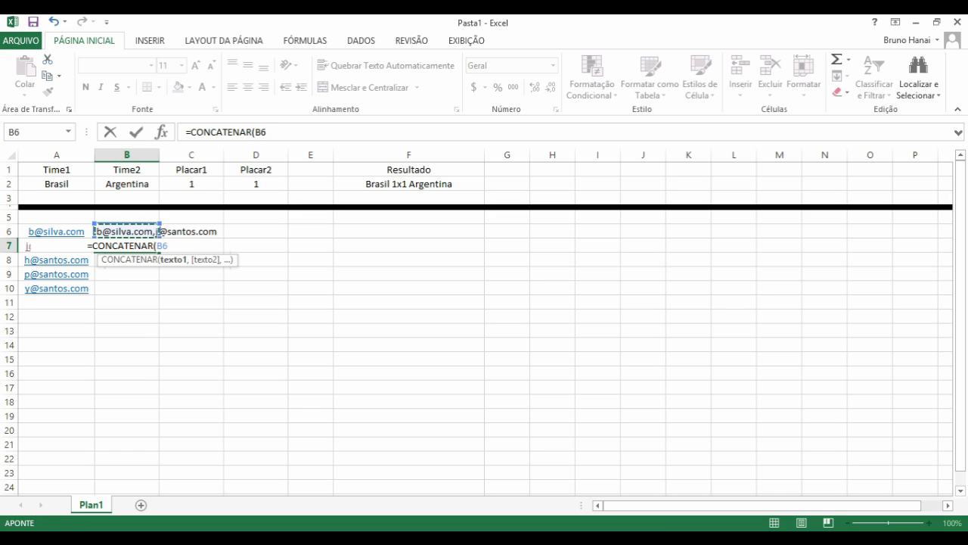
text(,",")
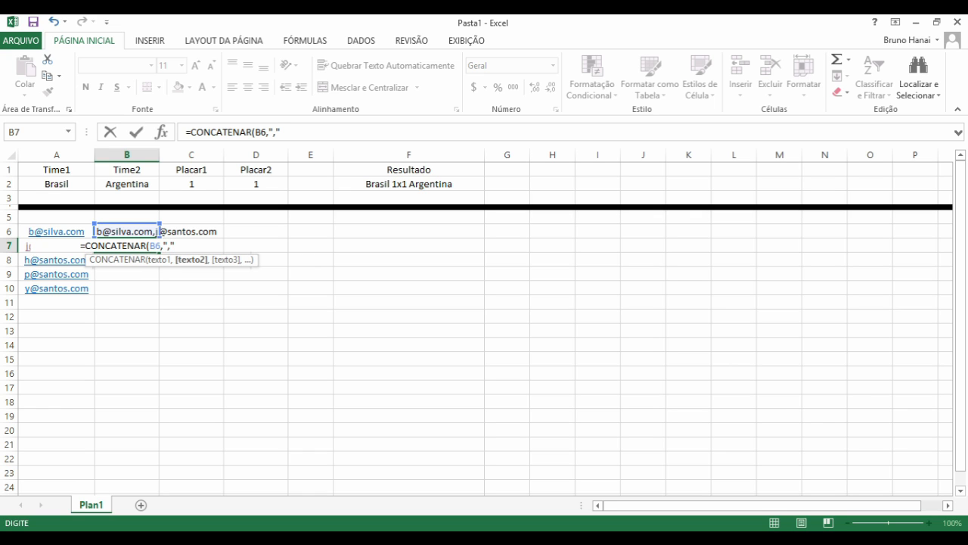
text(,)
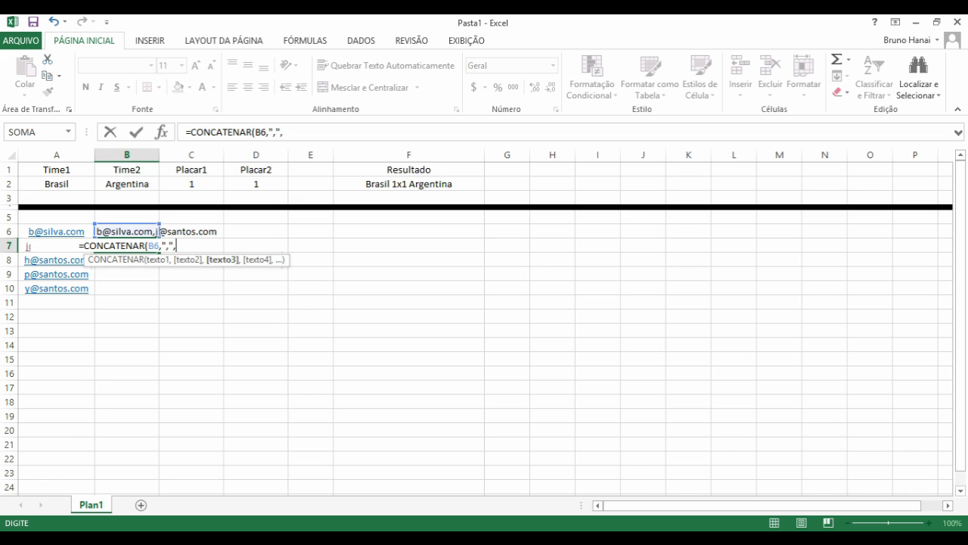
click(53, 260)
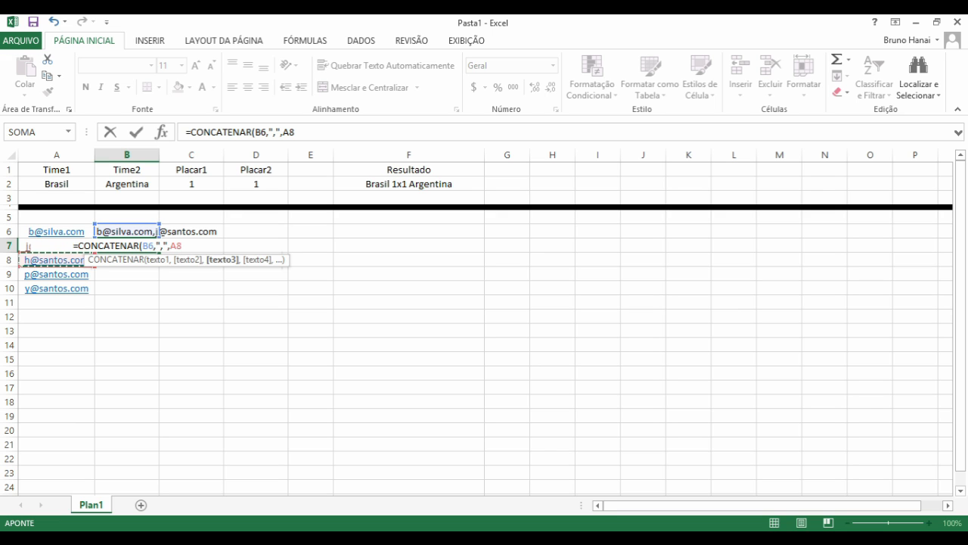
text())
key(ctrl+Return)
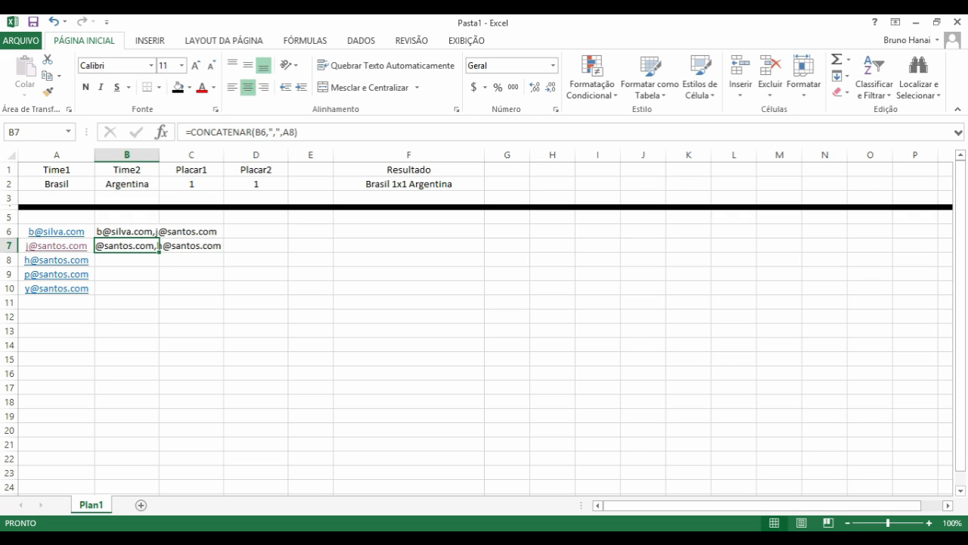
- Inspect the formulas in B6 and B7 without changing them
key(Up)
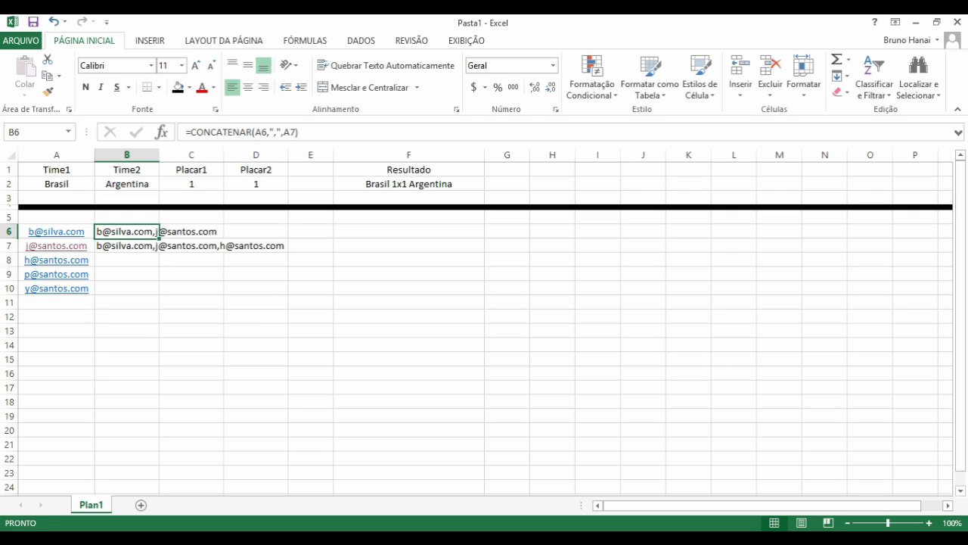
double_click(104, 230)
key(Return)
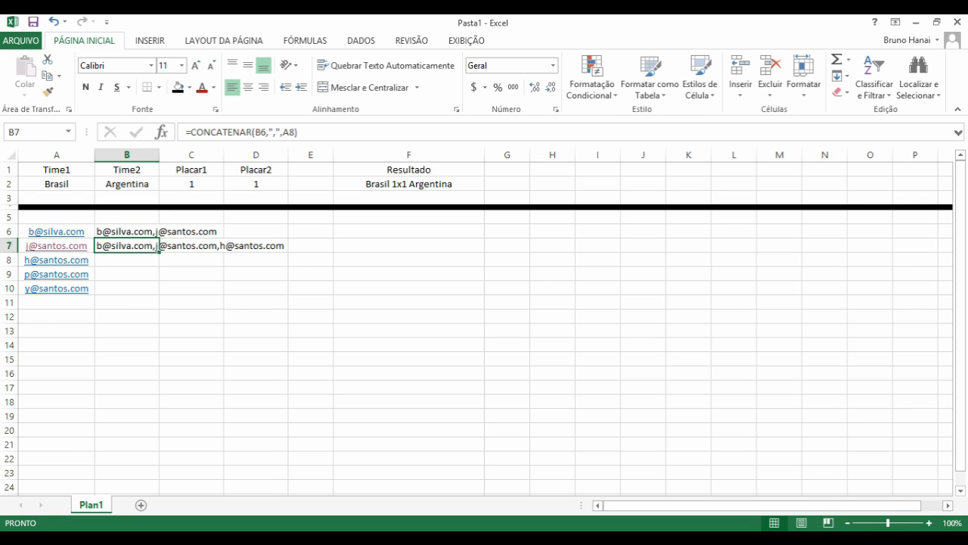
double_click(133, 246)
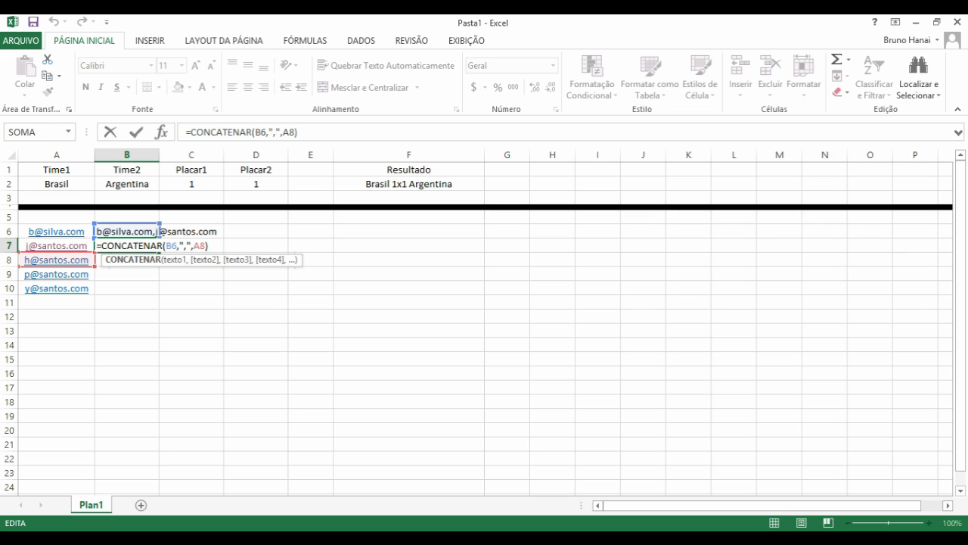
key(ctrl+Return)
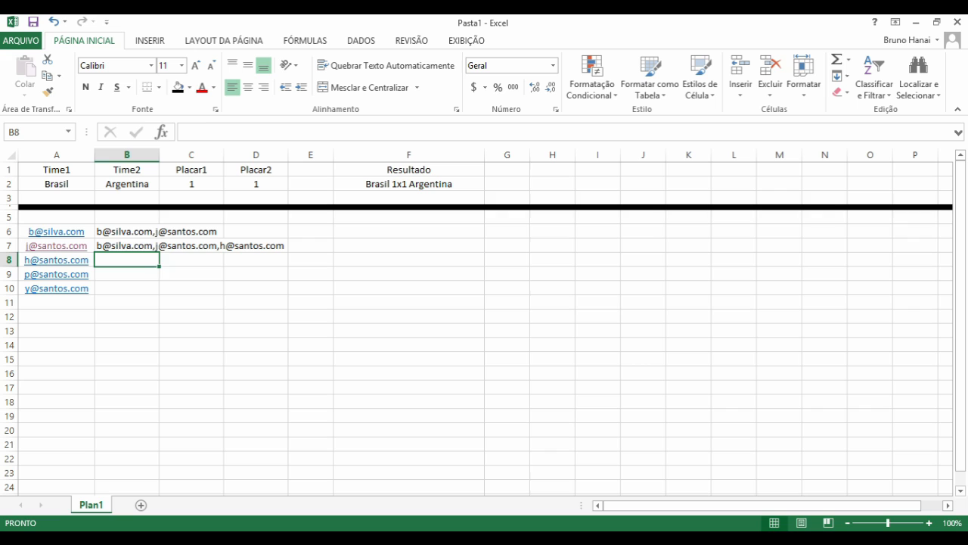
- Copy B7's chained formula into B8 and inspect its comma separator
click(127, 246)
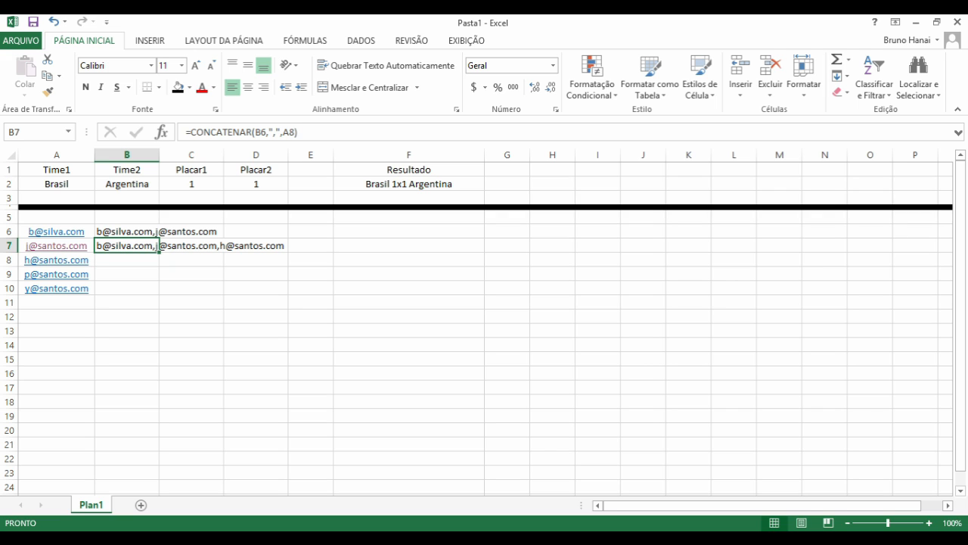
key(ctrl+c)
key(Down)
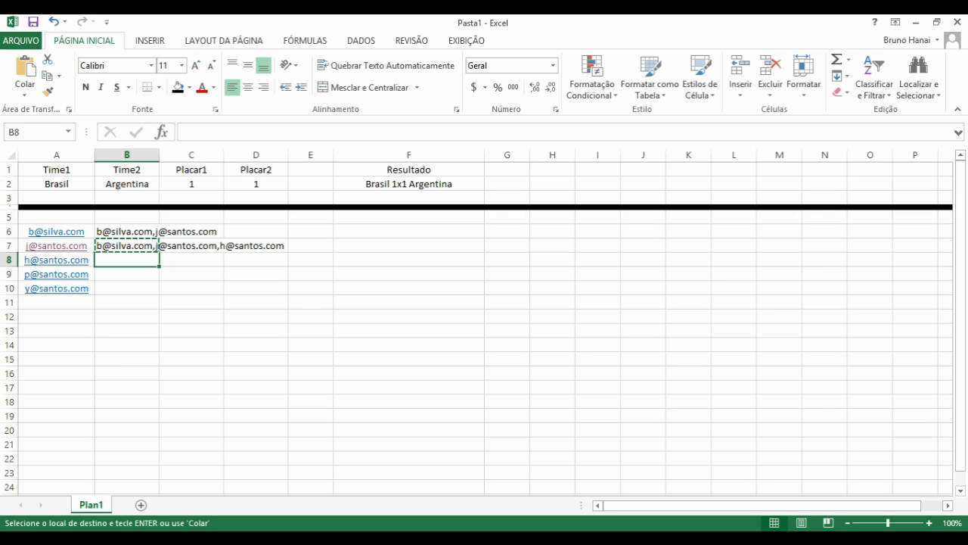
key(ctrl+v)
key(ctrl+z)
key(ctrl+y)
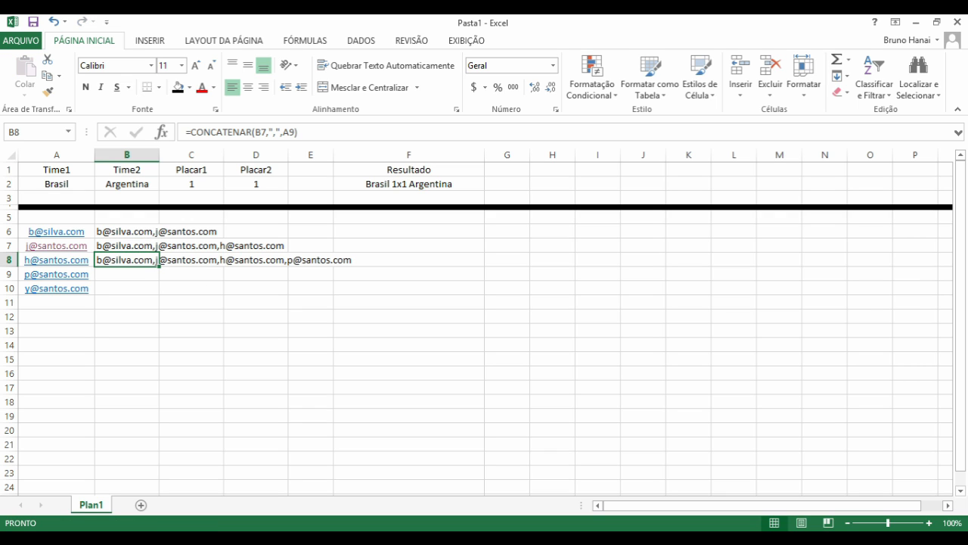
key(F2)
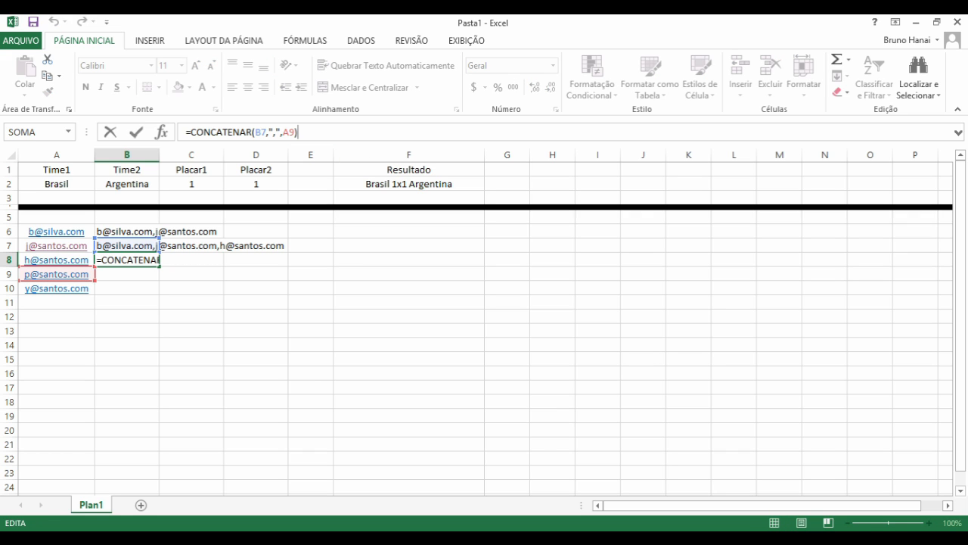
drag(268, 132, 280, 131)
click(283, 132)
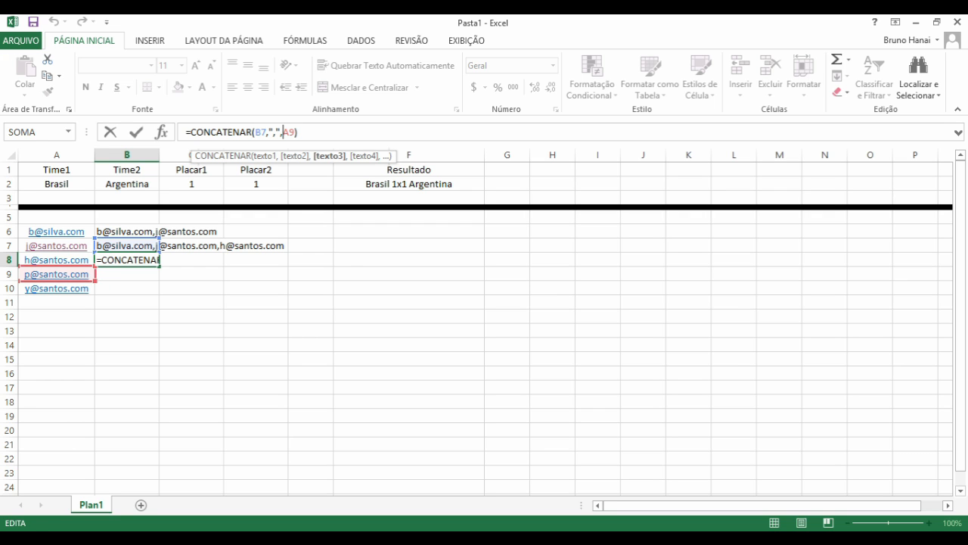
key(Return)
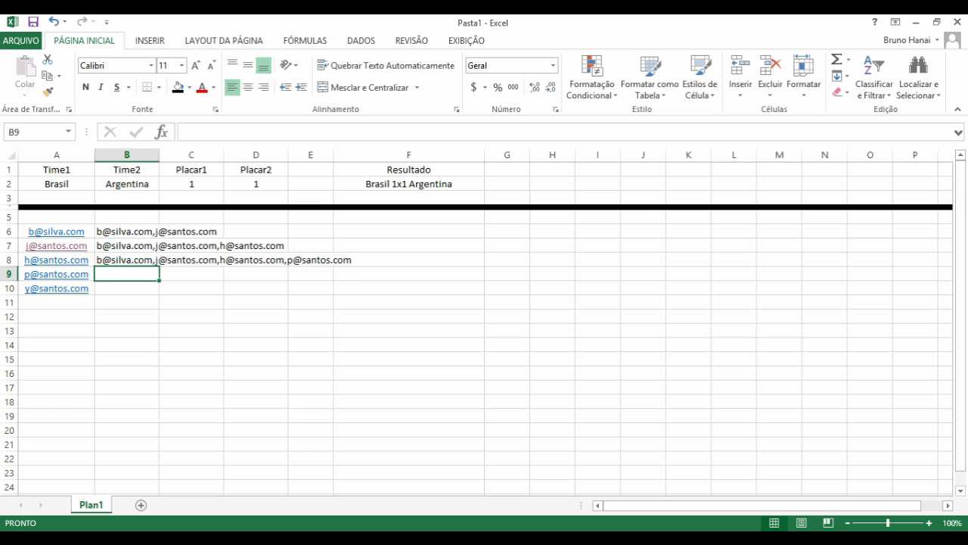
- Fill the formula into B9 and paste its five-address list into Notepad
key(ctrl+d)
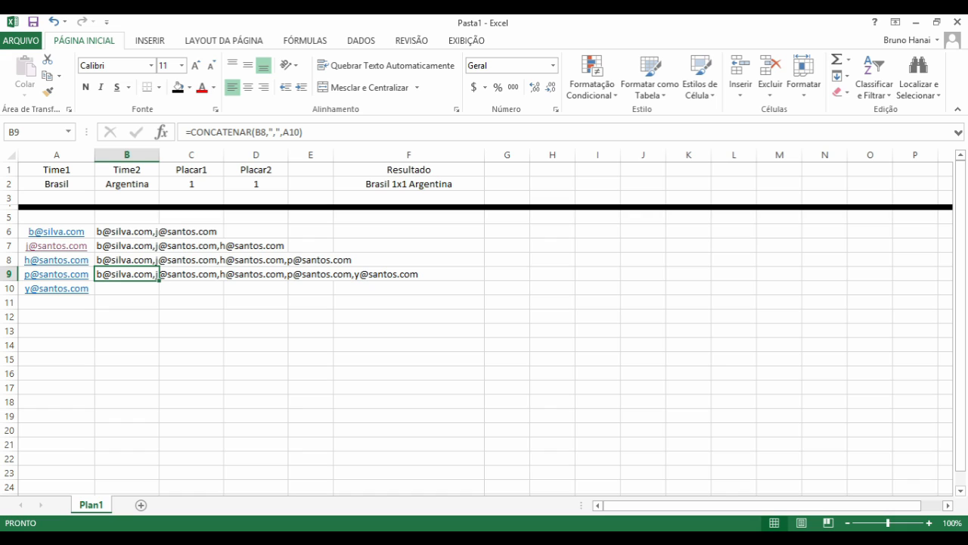
key(F2)
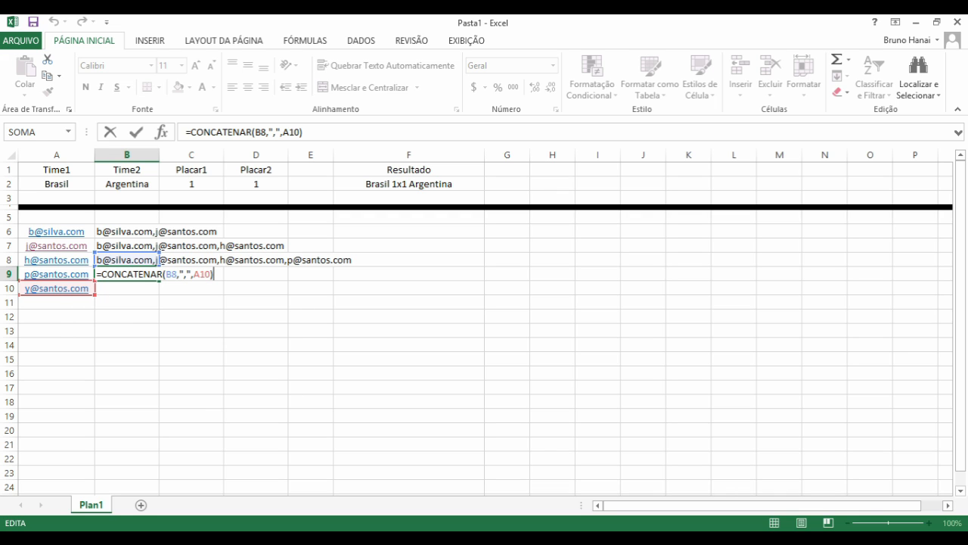
key(ctrl+Return)
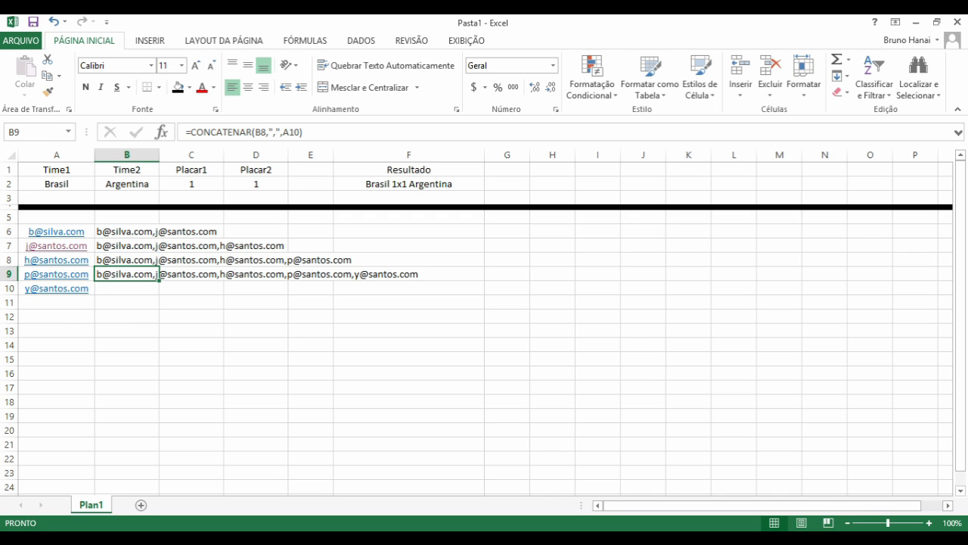
key(ctrl+c)
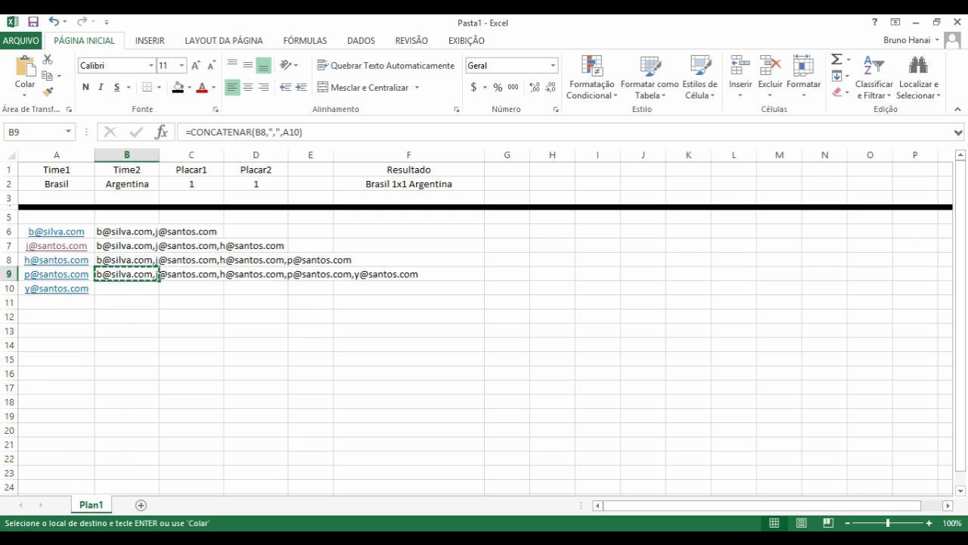
key(alt+Tab)
key(ctrl+v)
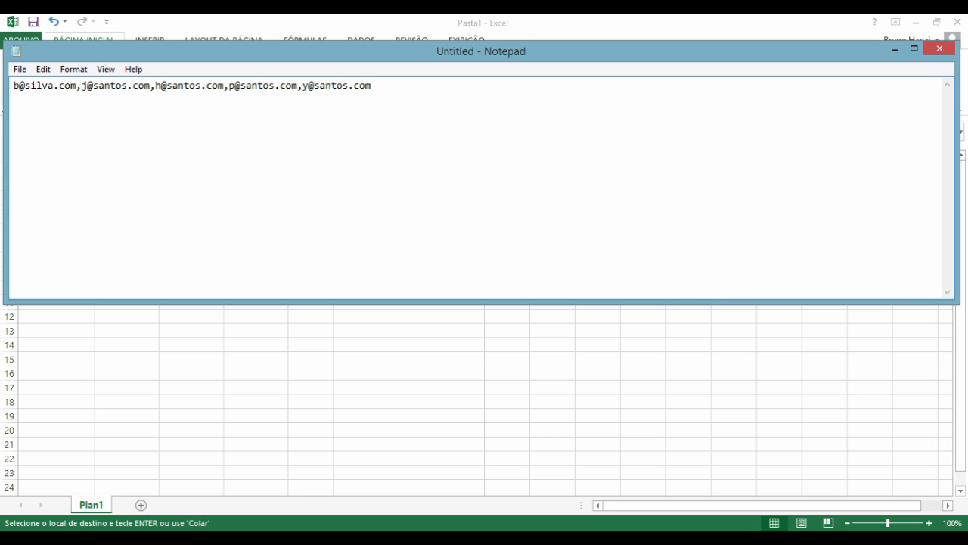
- Minimize Notepad to return to the Excel sheet
click(895, 49)
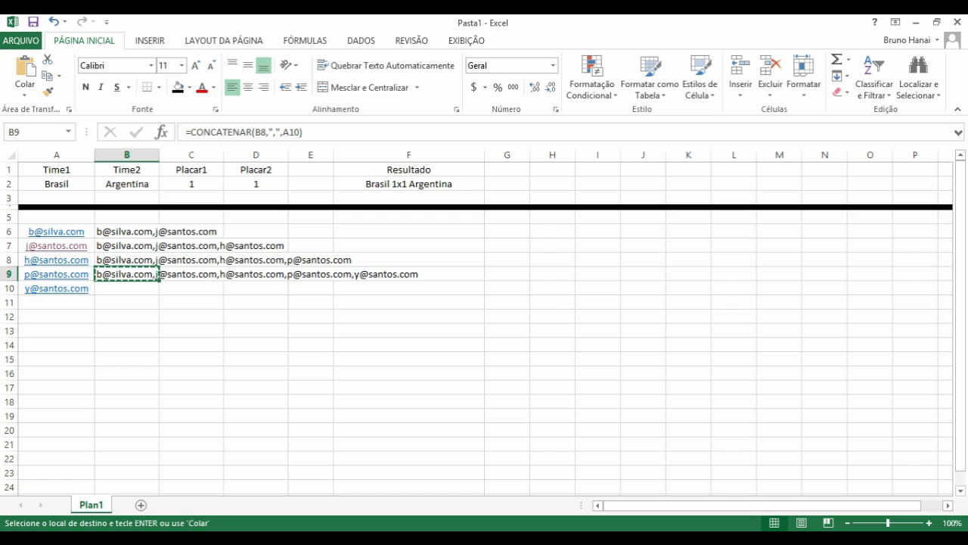
key(Down)
key(Up)
key(Right)
key(Left)
click(361, 40)
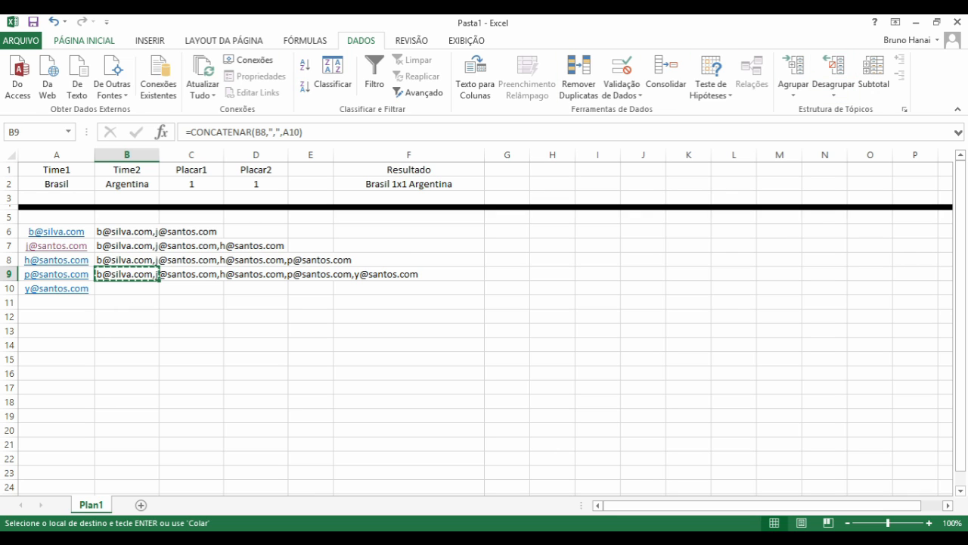
click(84, 41)
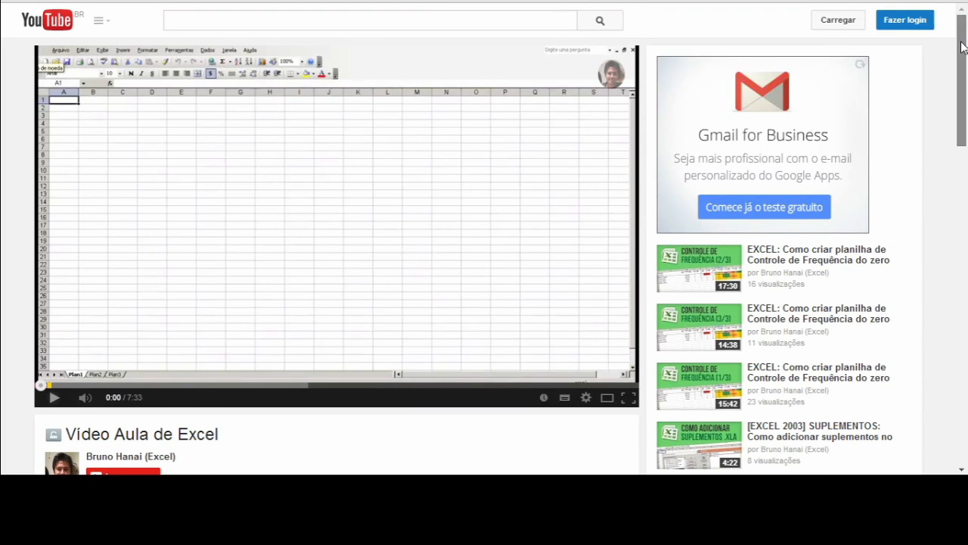
- Bring the YouTube 'Vídeo Aula de Excel' page into view, showing its title and upload details
drag(962, 44, 965, 85)
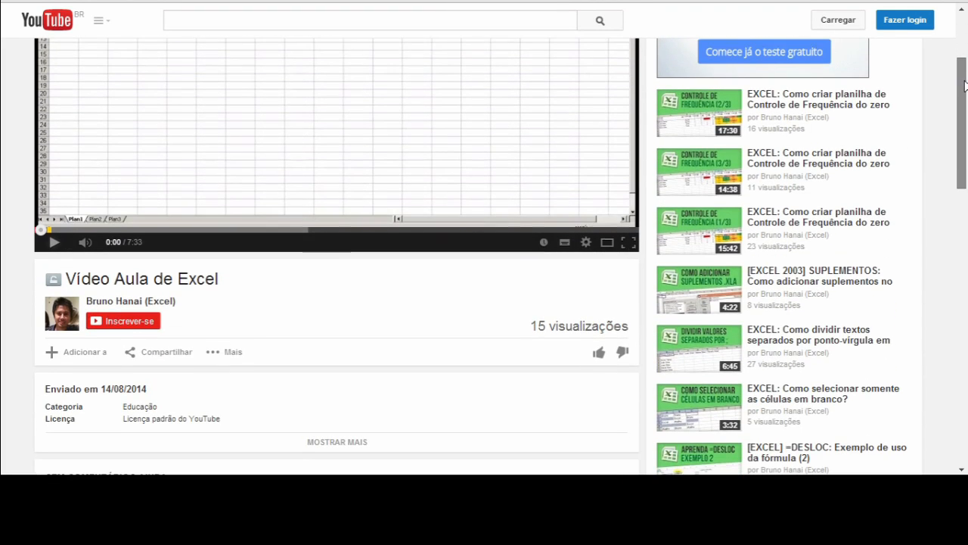